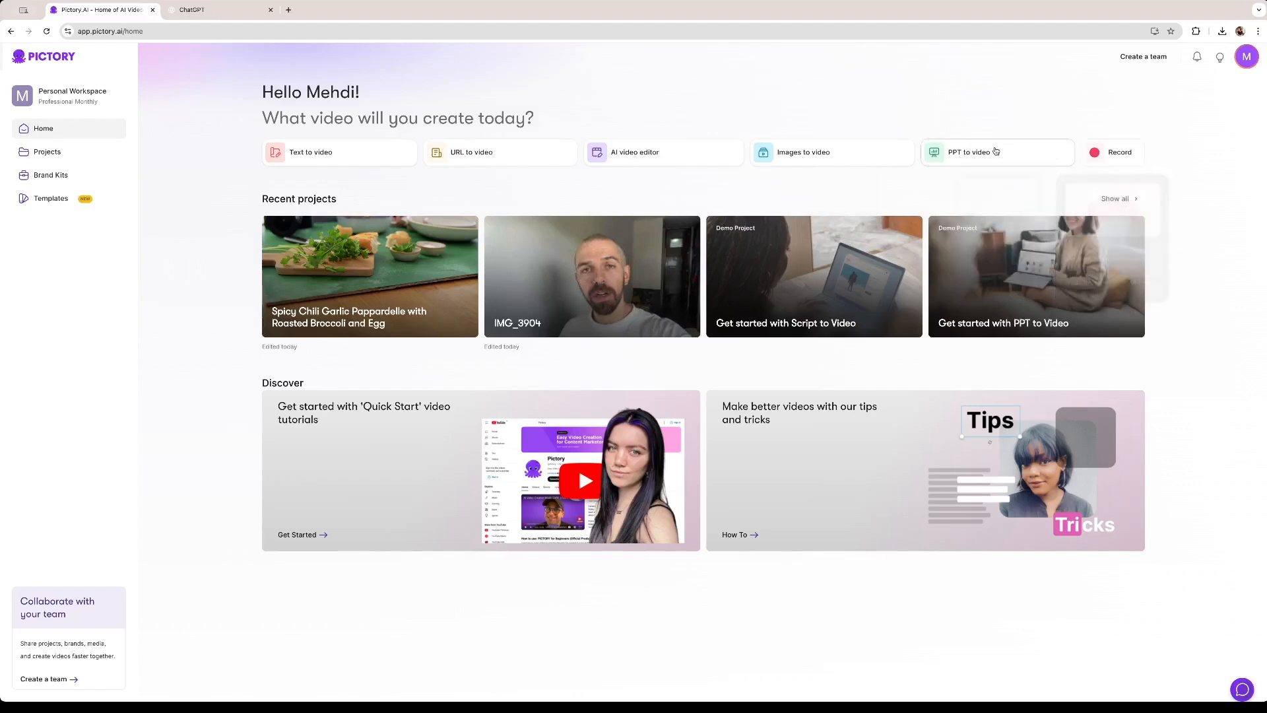
Start a new Text to video project
mouse_move(643, 156)
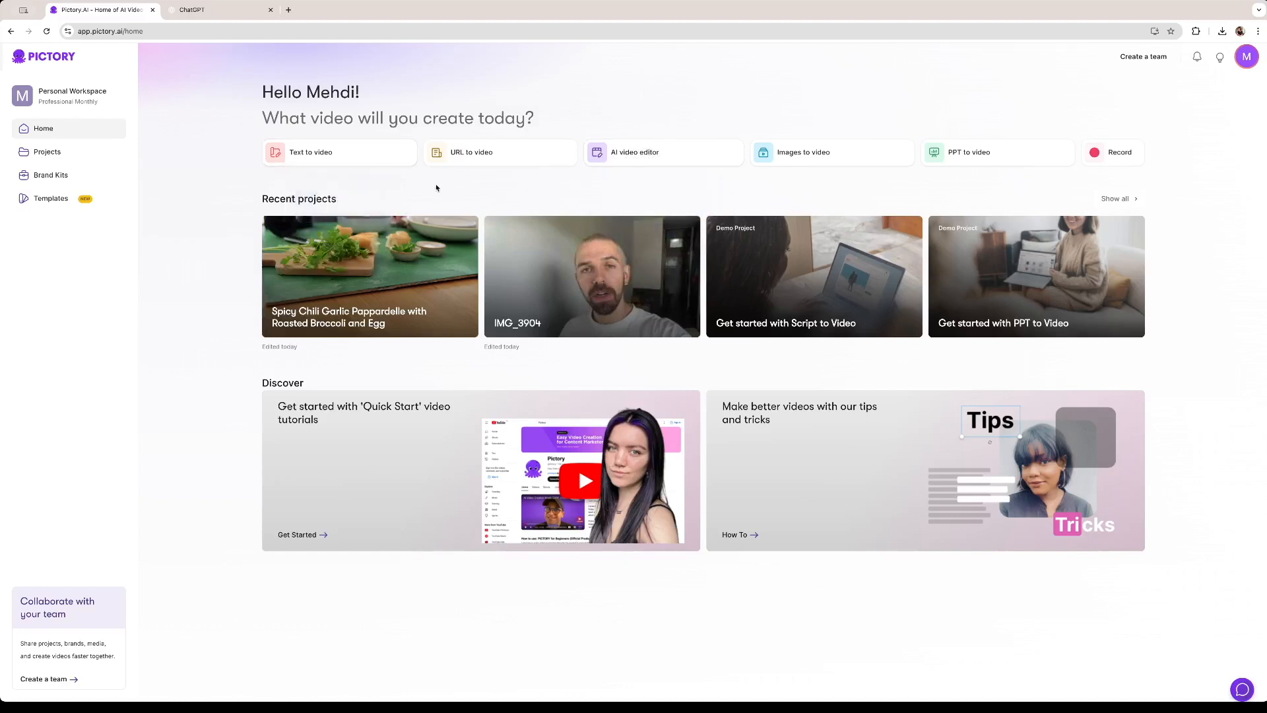
mouse_move(341, 159)
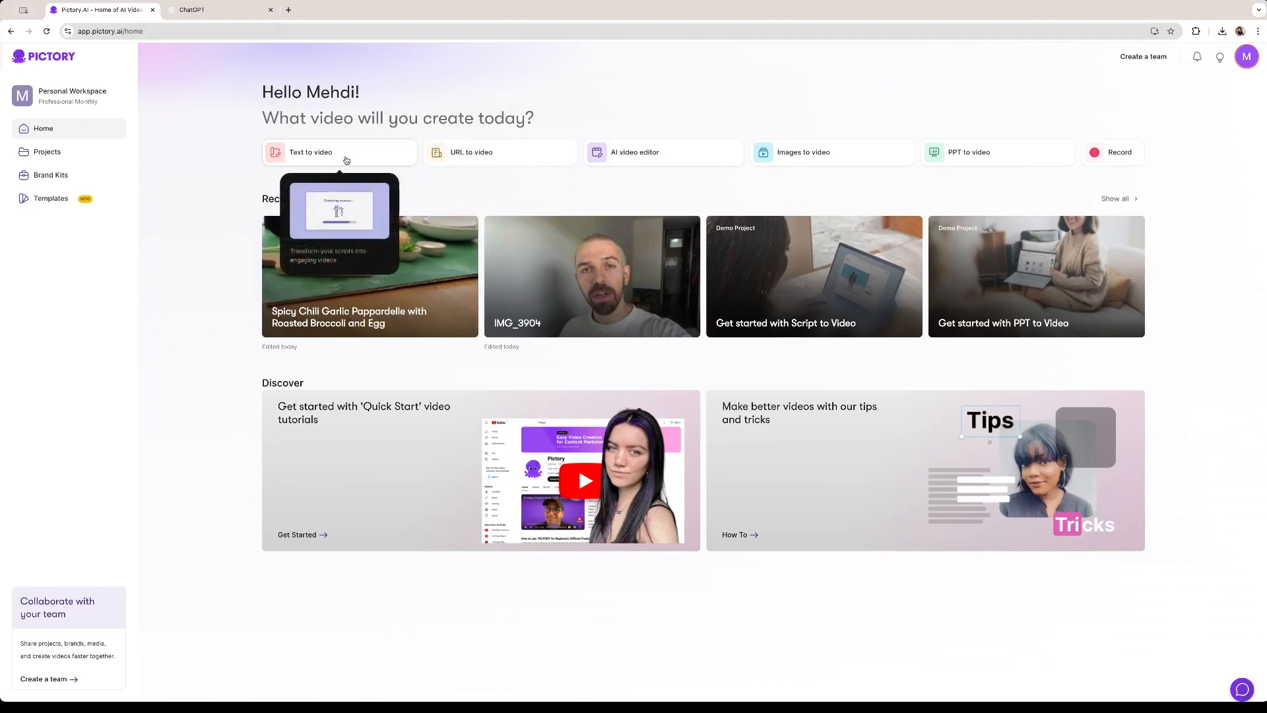
click(338, 161)
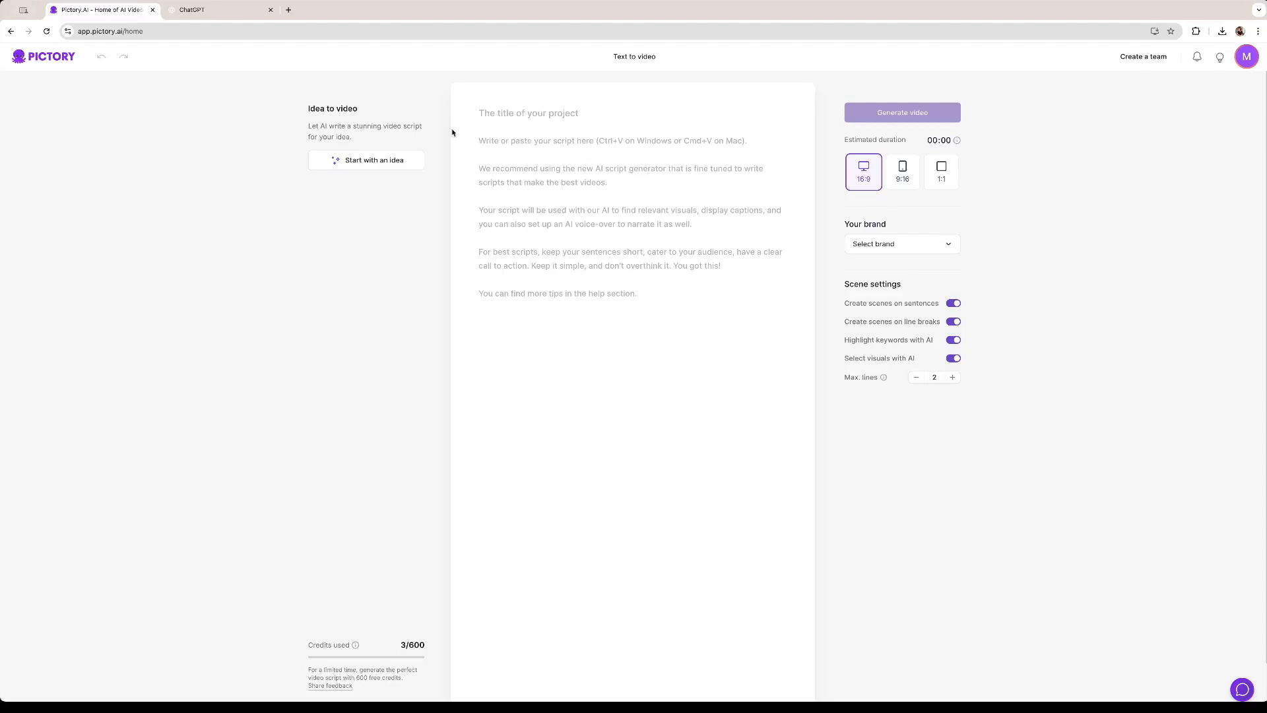
Switch to ChatGPT and request a short script for a medieval story about a cat that meets a dragon, as plain text without scene labels
click(221, 11)
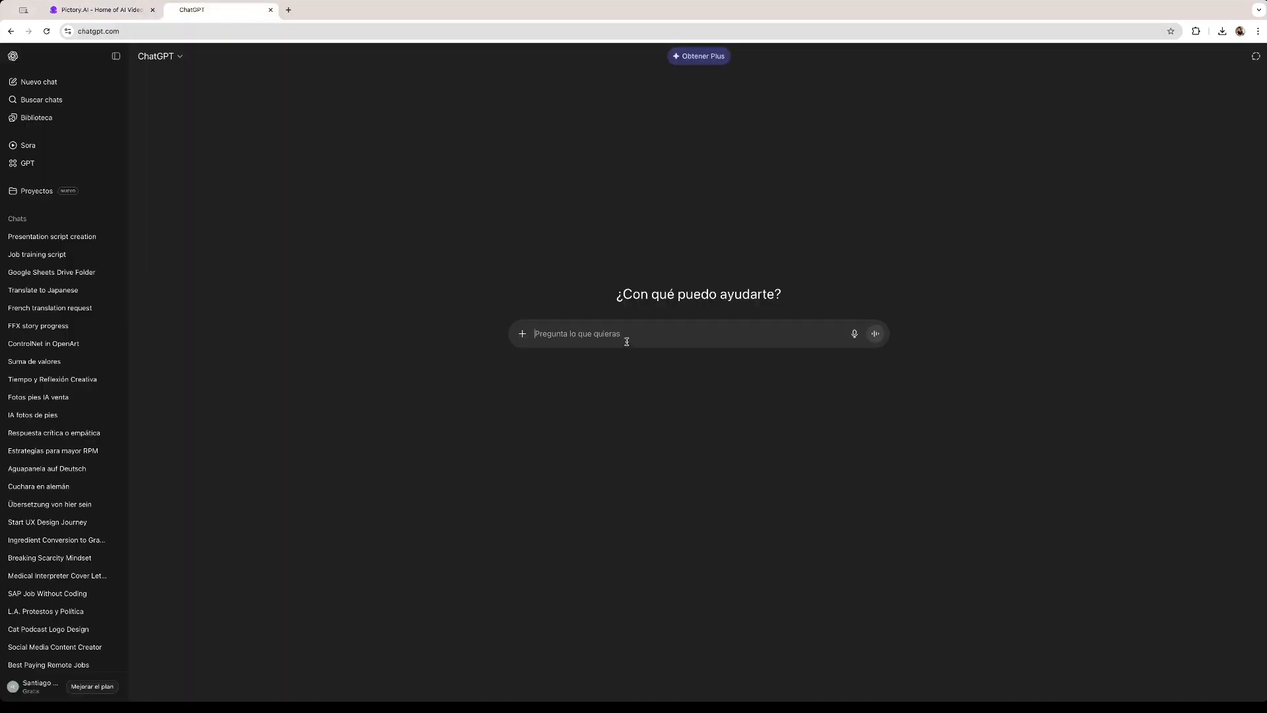
text(write a short script for a mediaval story about a cat that meets a)
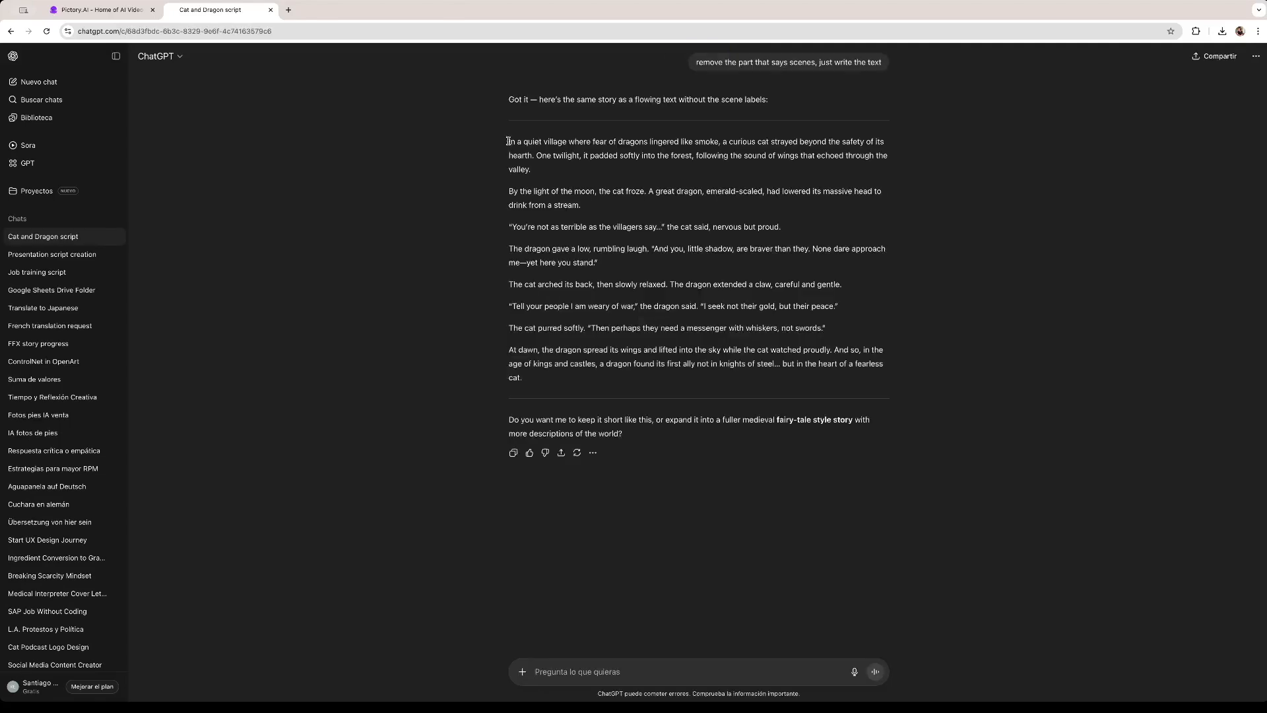
Copy the full story text from ChatGPT and paste it into the Pictory project as the script
drag(509, 140, 588, 393)
key(ctrl+c)
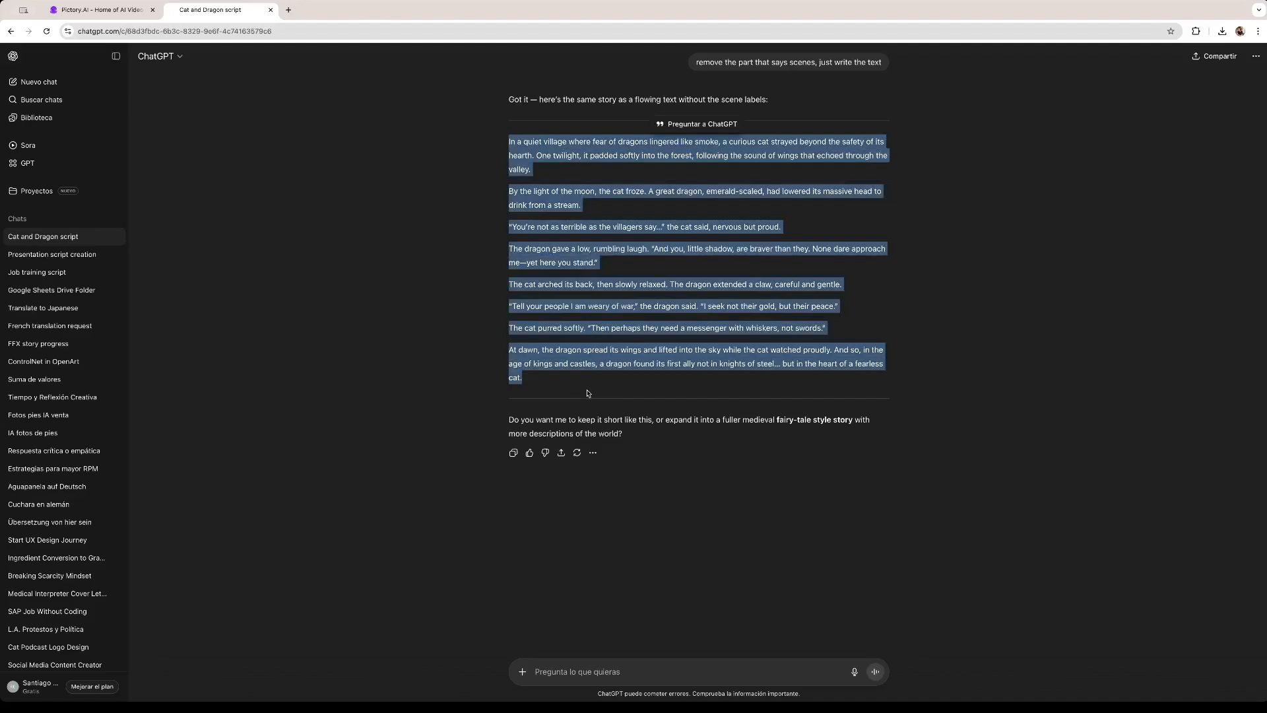
click(99, 9)
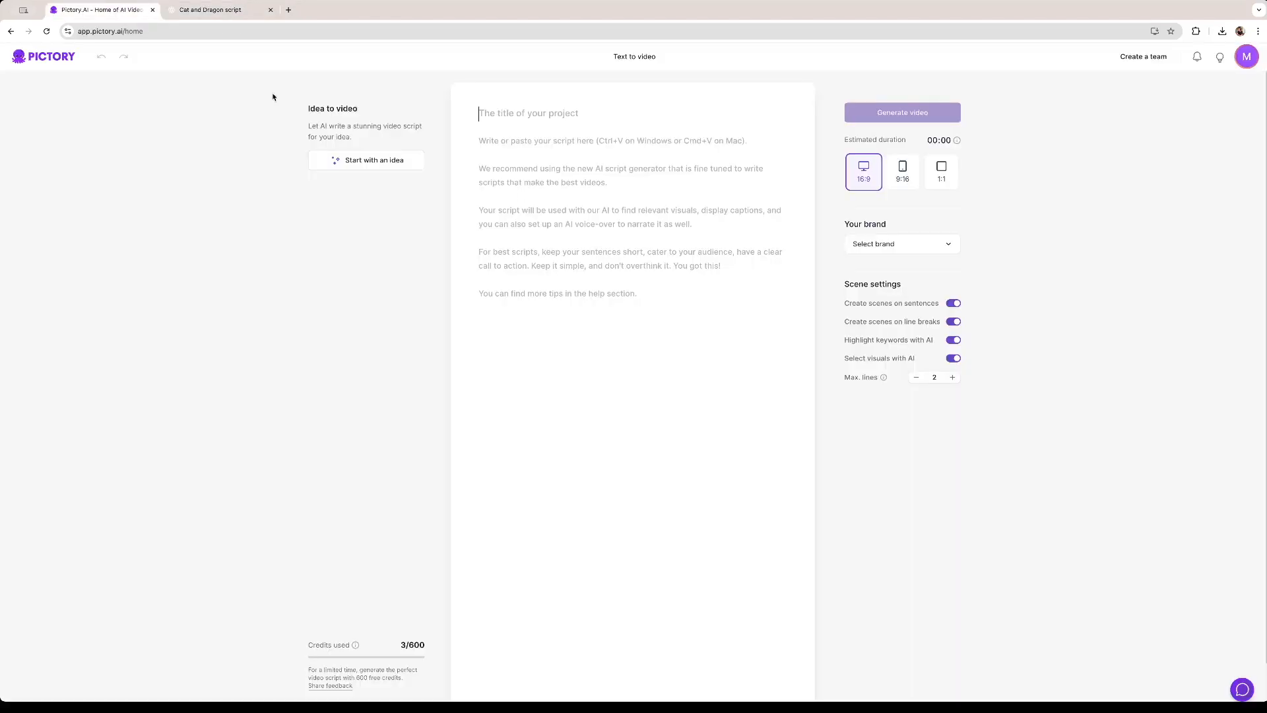
key(ctrl+v)
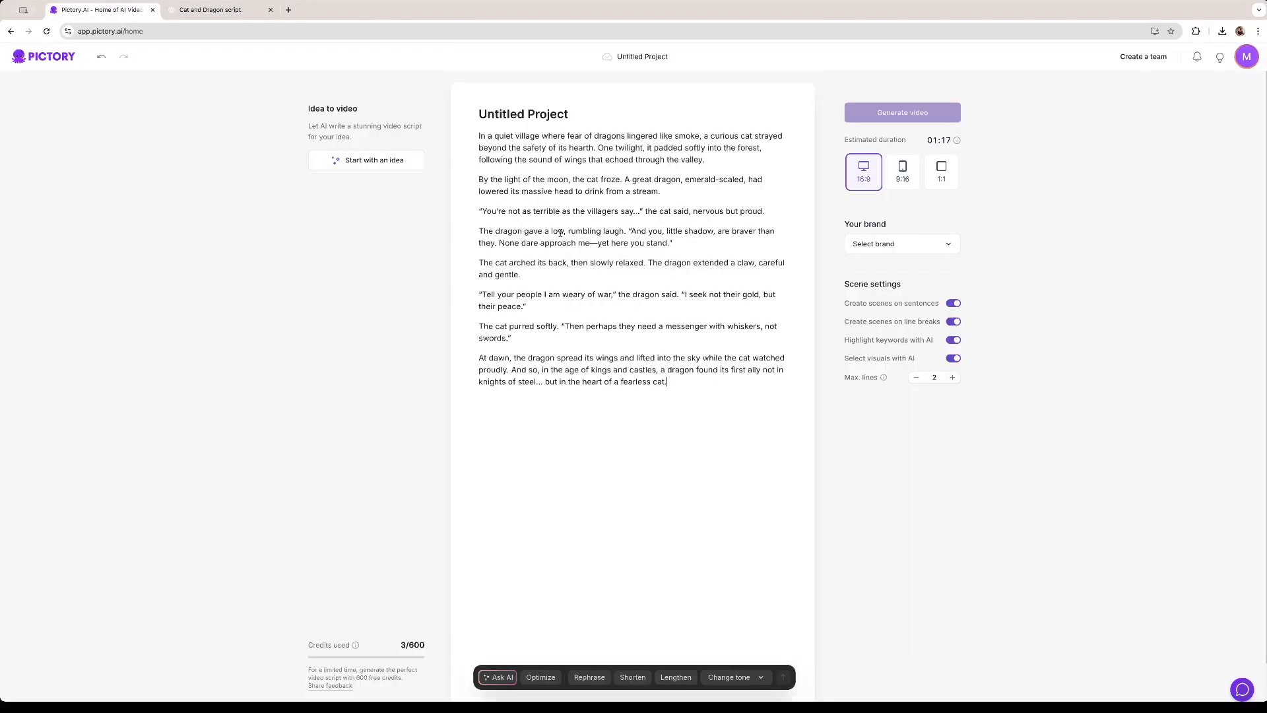
Replace the project title with "The cat and the dragon story"
drag(568, 110, 467, 113)
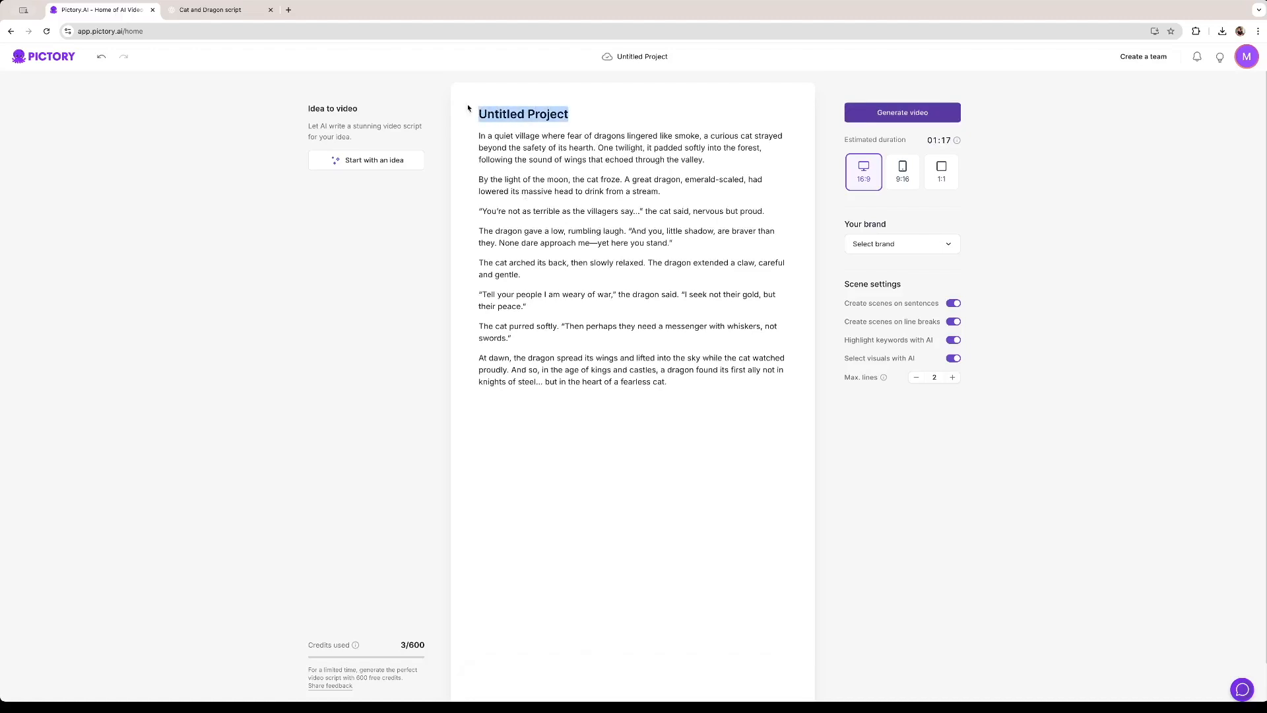
key(BackSpace)
text(The c)
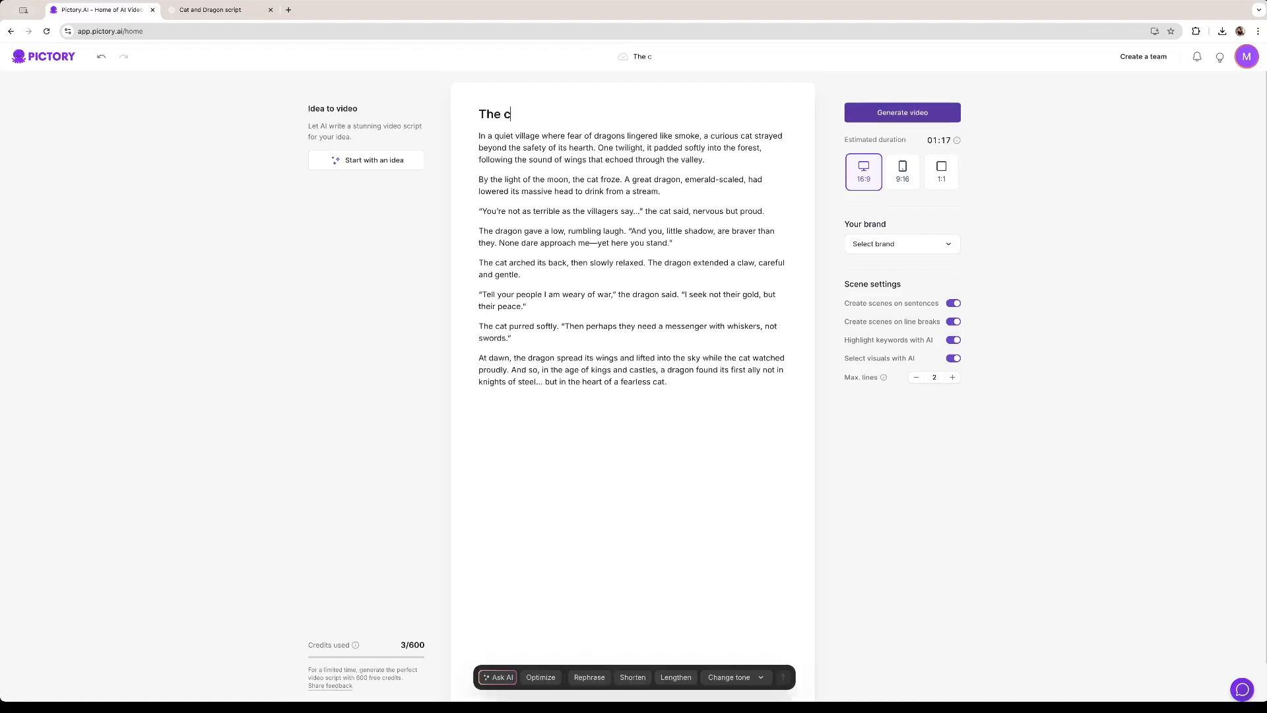
text(at and the dragon story)
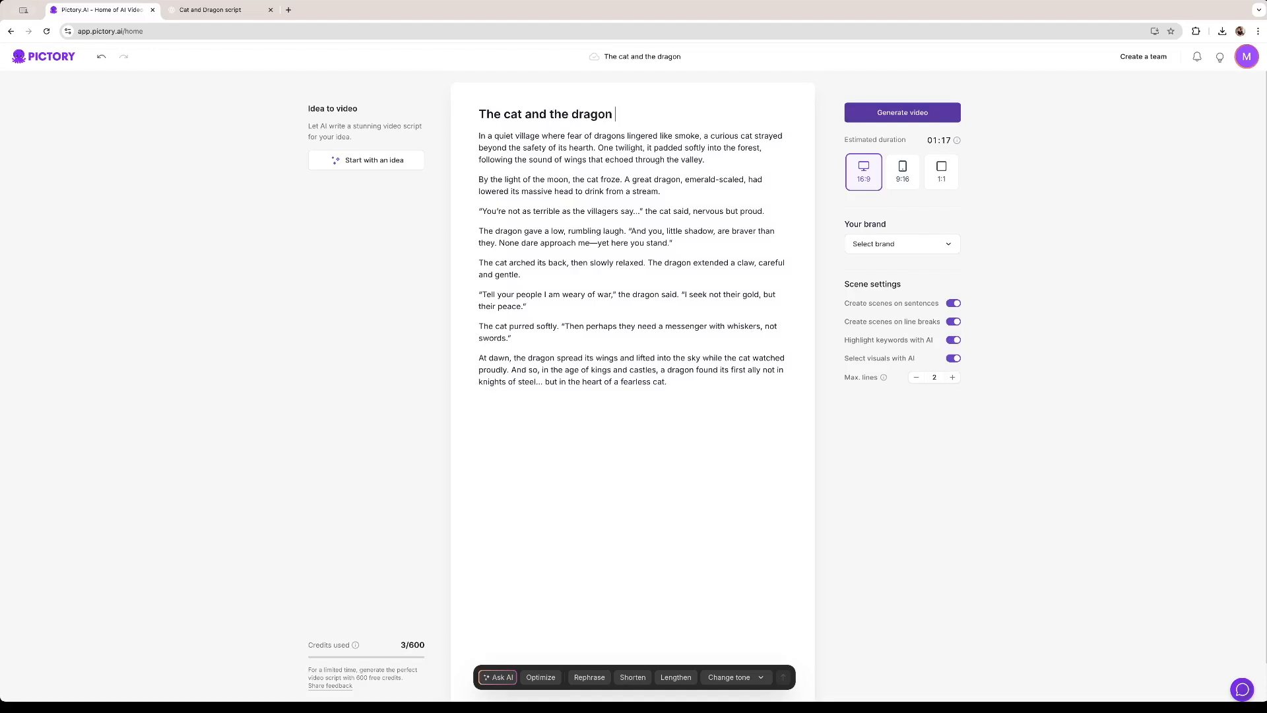
Ask the AI to rewrite the whole script body with the instruction "make it funnier"
click(529, 191)
drag(671, 384, 472, 141)
click(521, 179)
drag(480, 134, 672, 380)
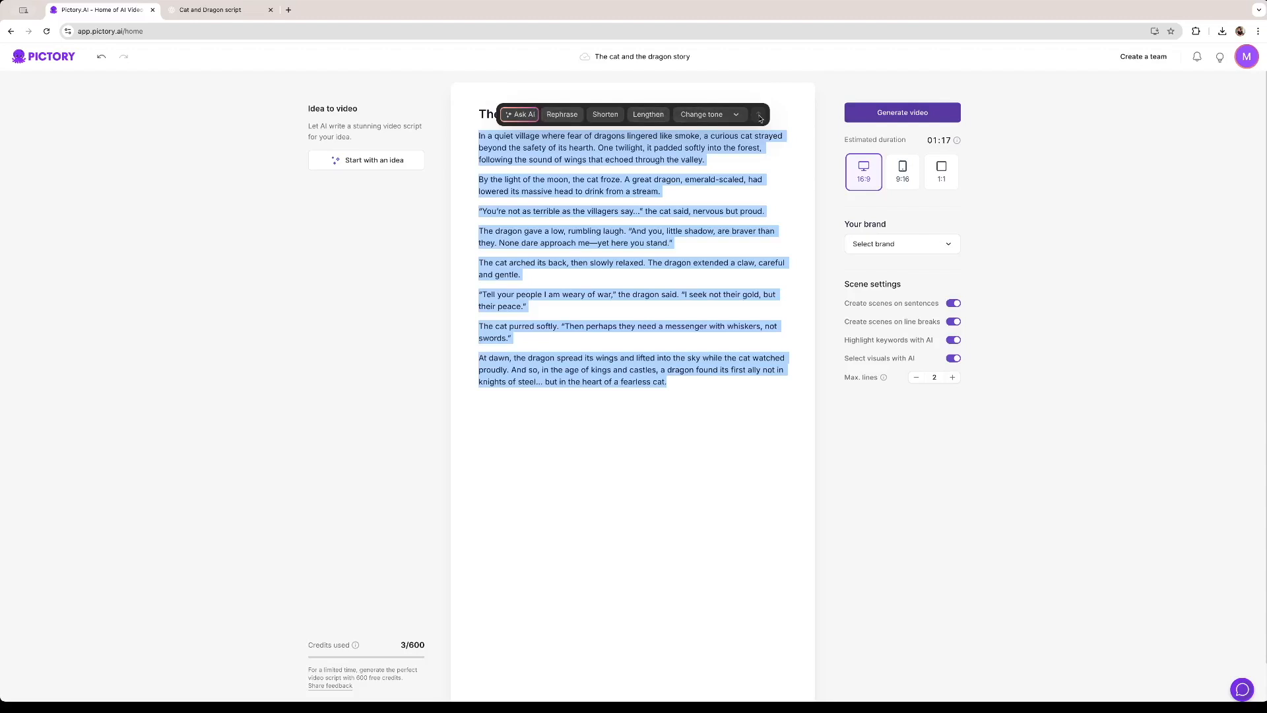
click(524, 116)
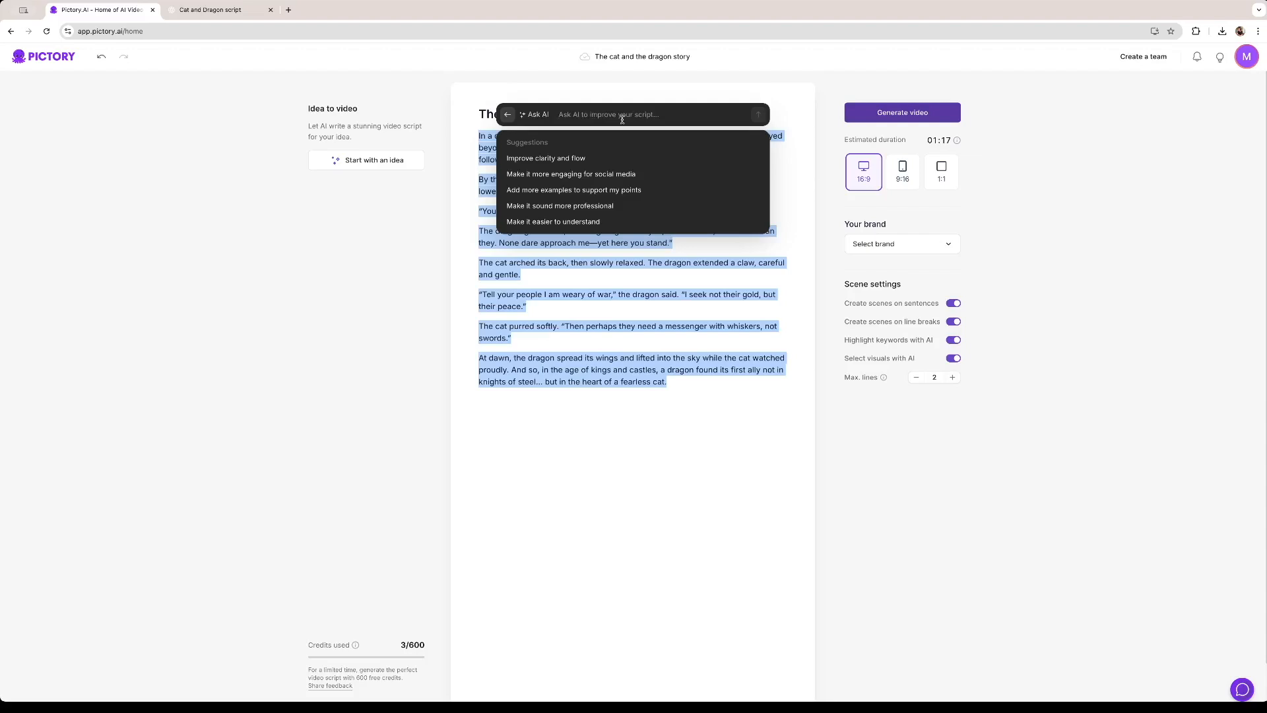
text(make it funnier)
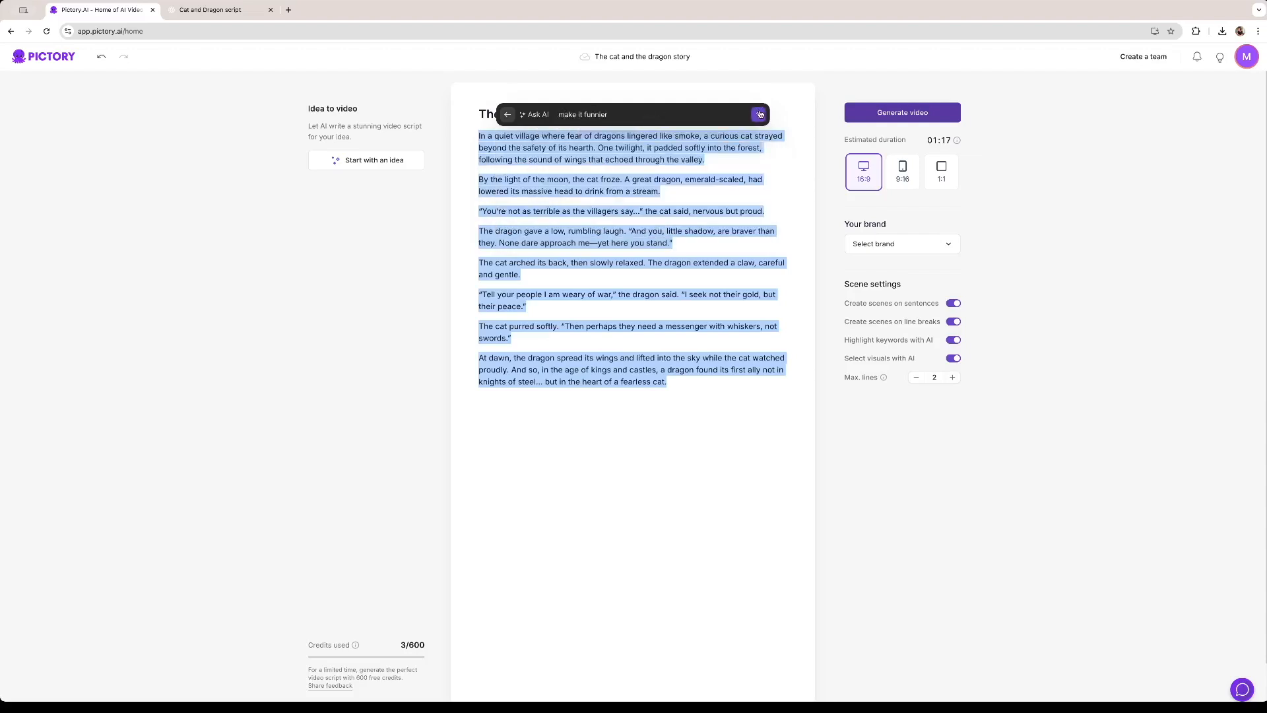
click(759, 114)
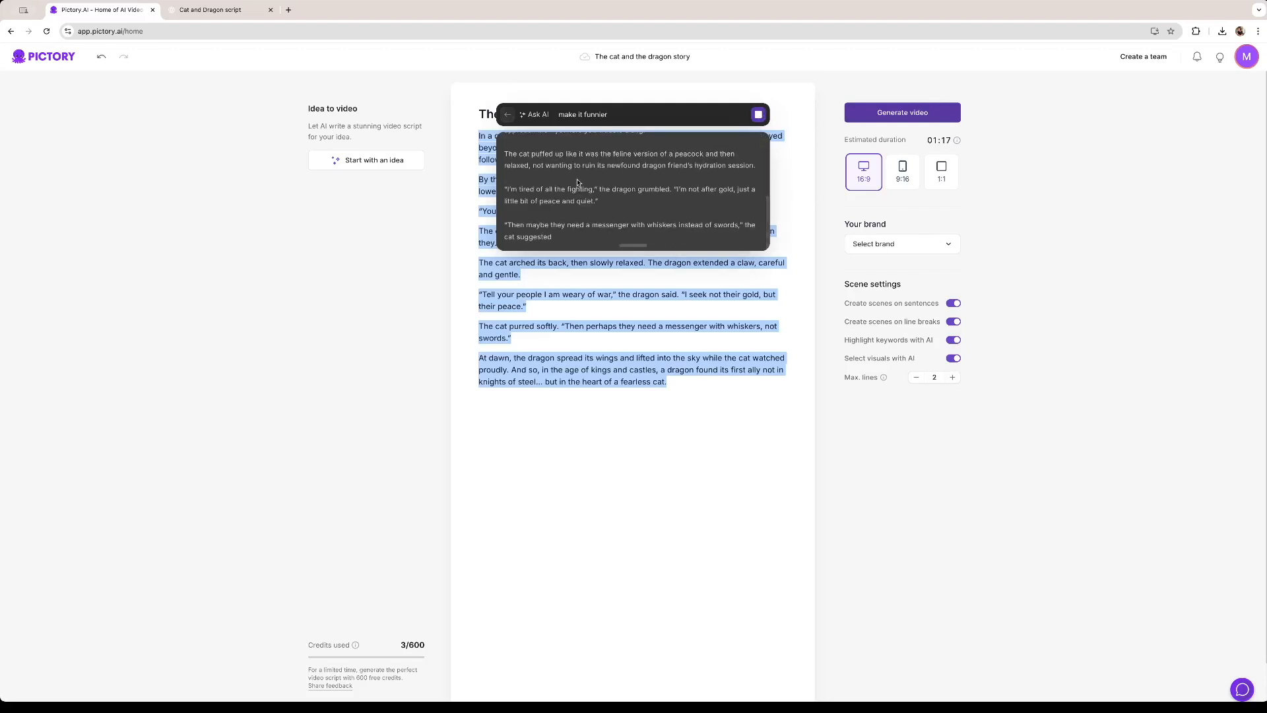
Review the AI's funnier version and replace the script with it
scroll(616, 175, up, 2)
scroll(616, 175, down, 2)
scroll(616, 175, up, 4)
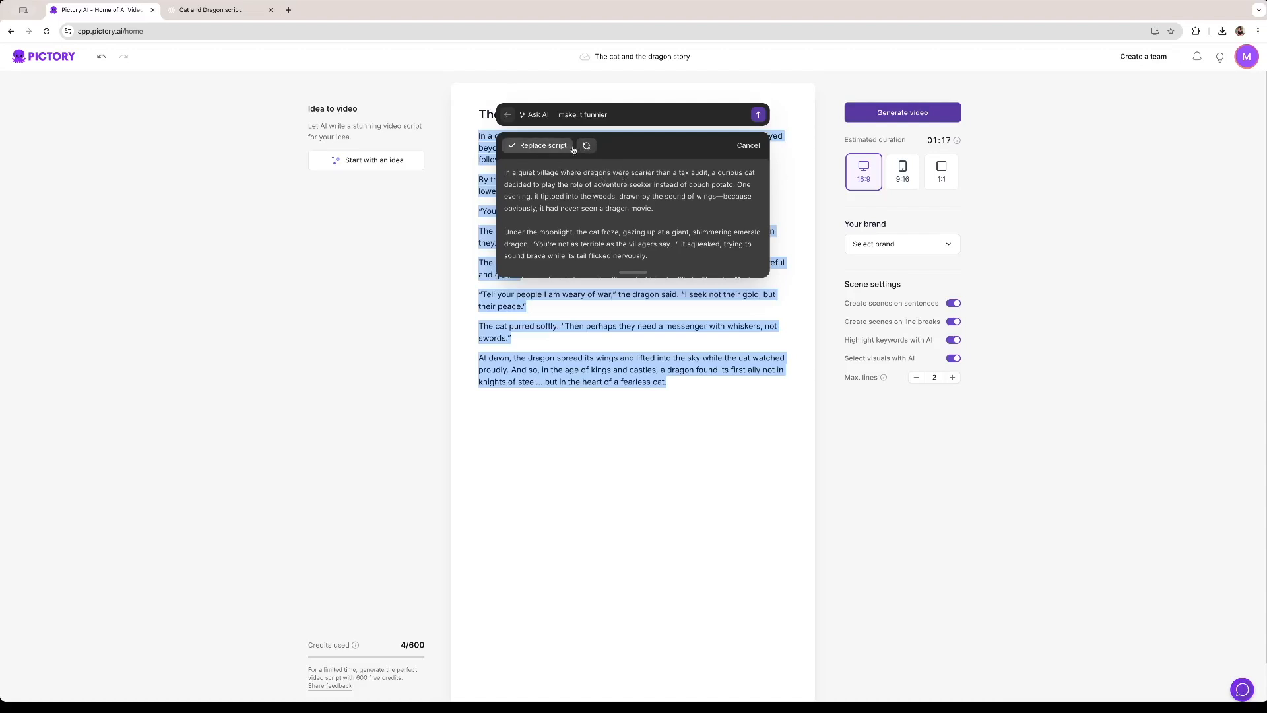
click(558, 146)
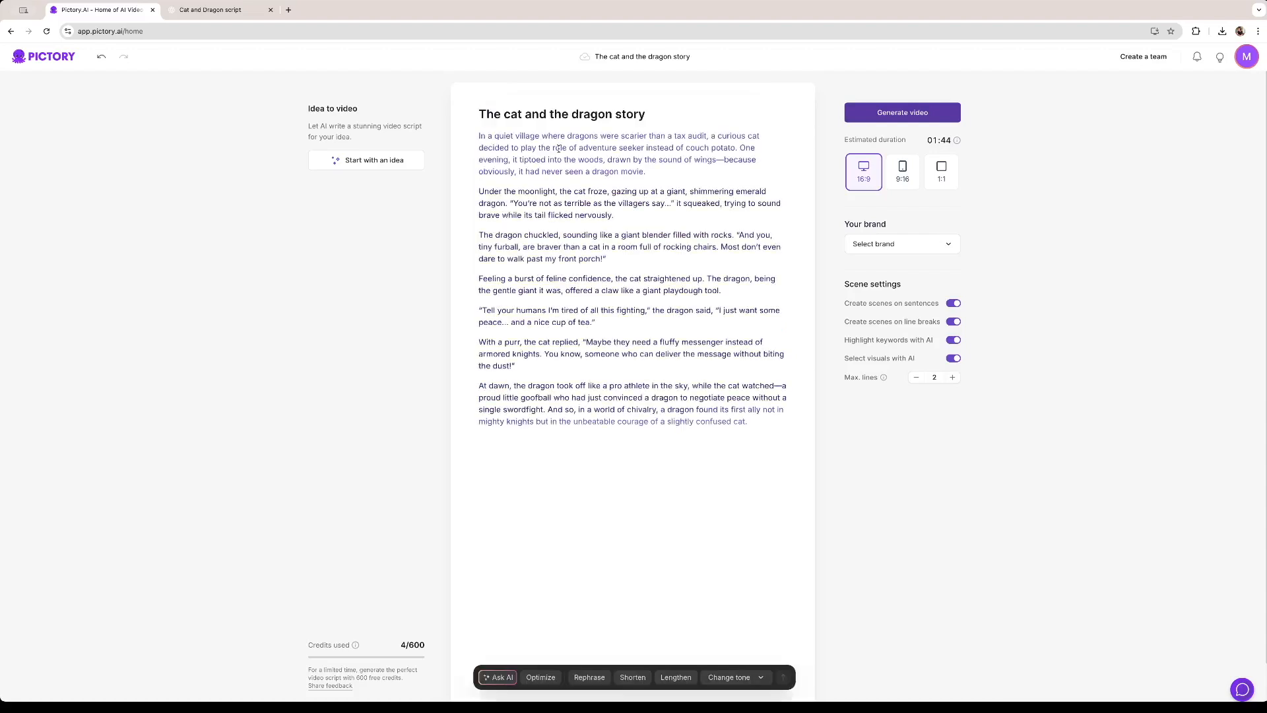
View the Change tone options for the whole script and the settings offered for Idea to video
drag(479, 133, 772, 432)
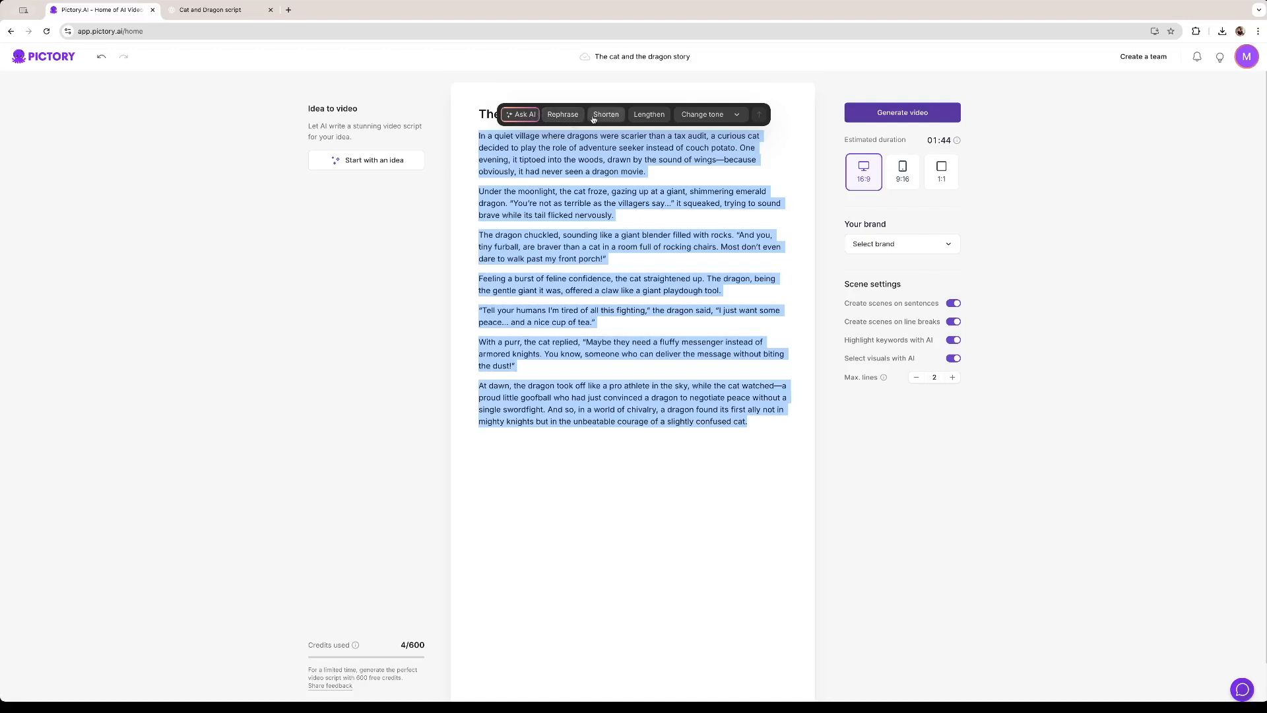
click(733, 114)
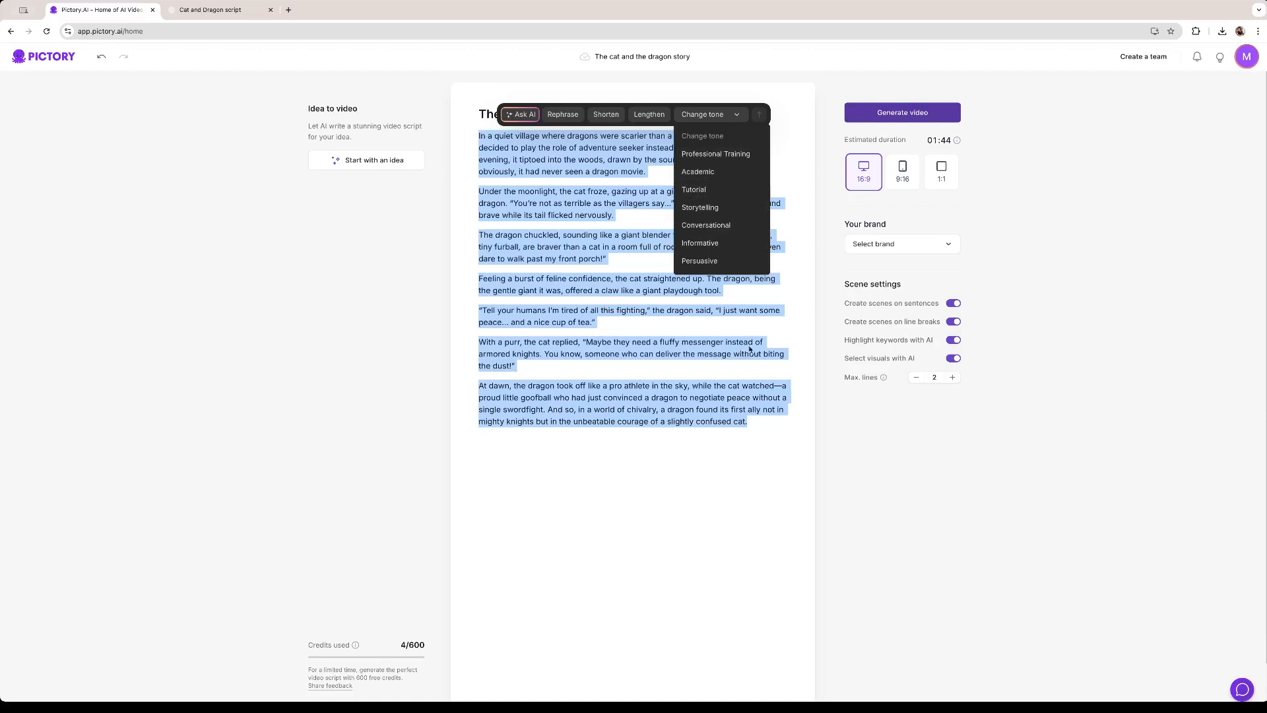
click(758, 440)
click(748, 421)
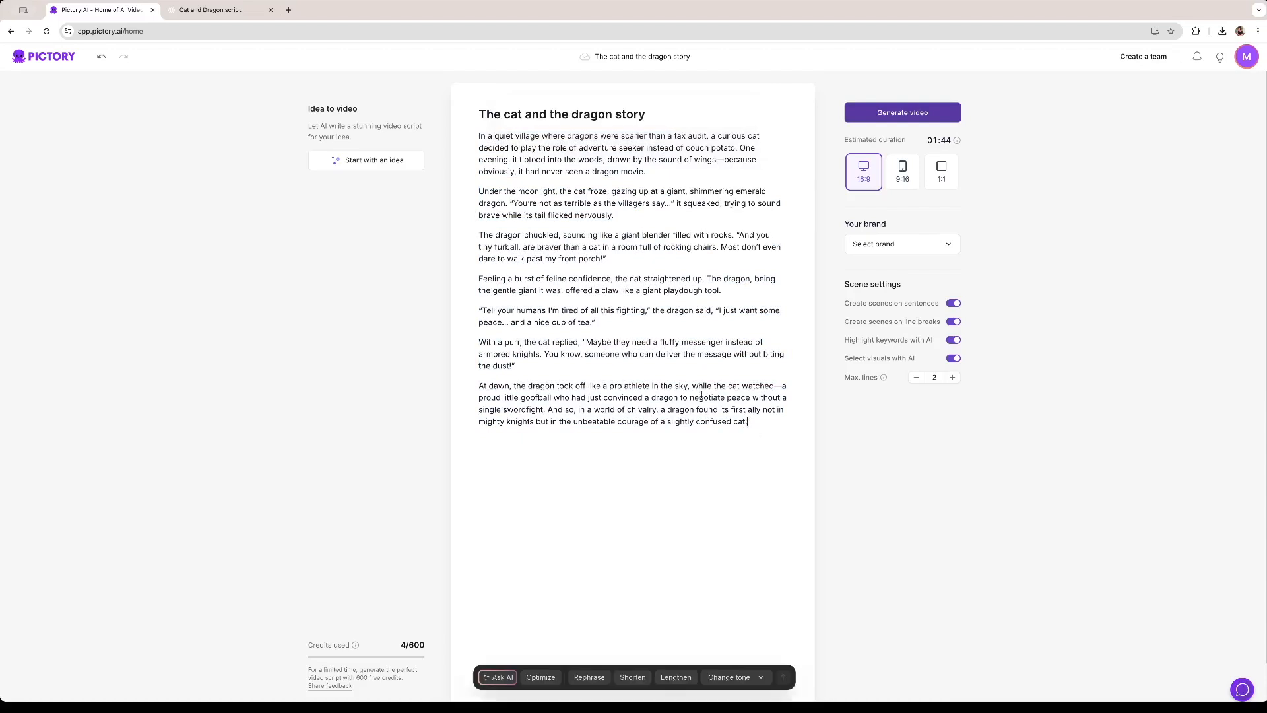
click(363, 163)
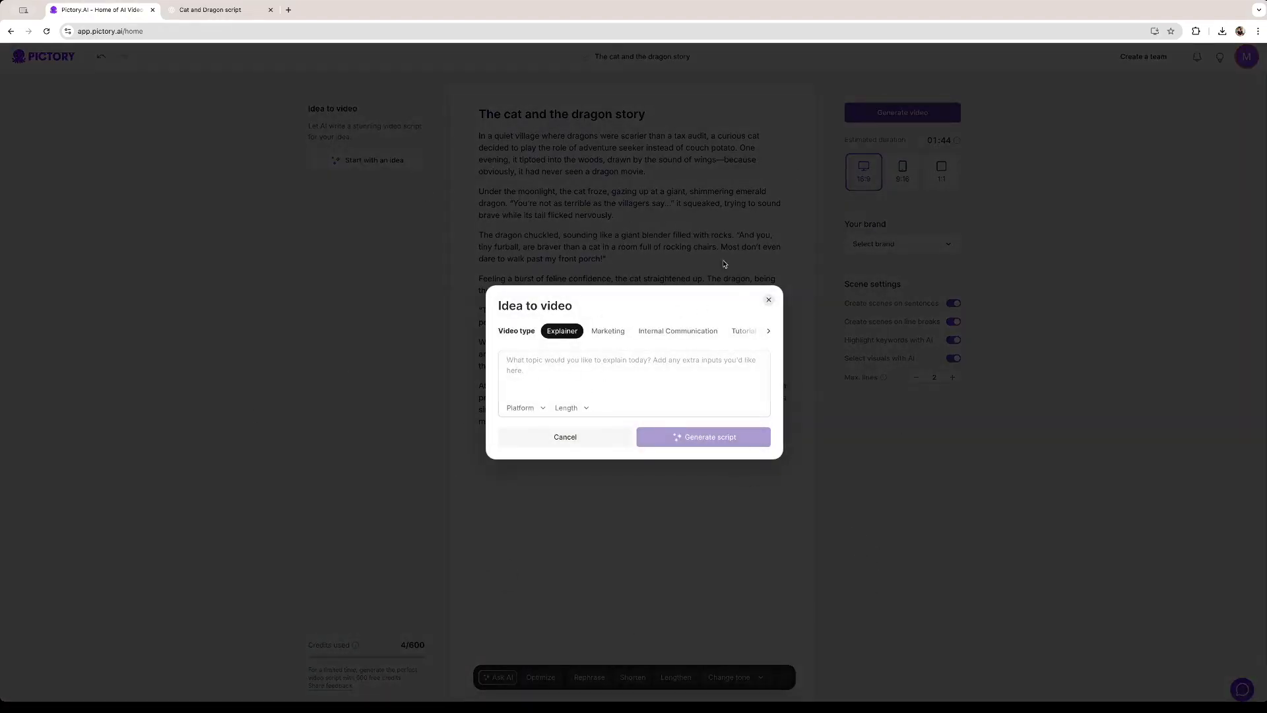
key(Escape)
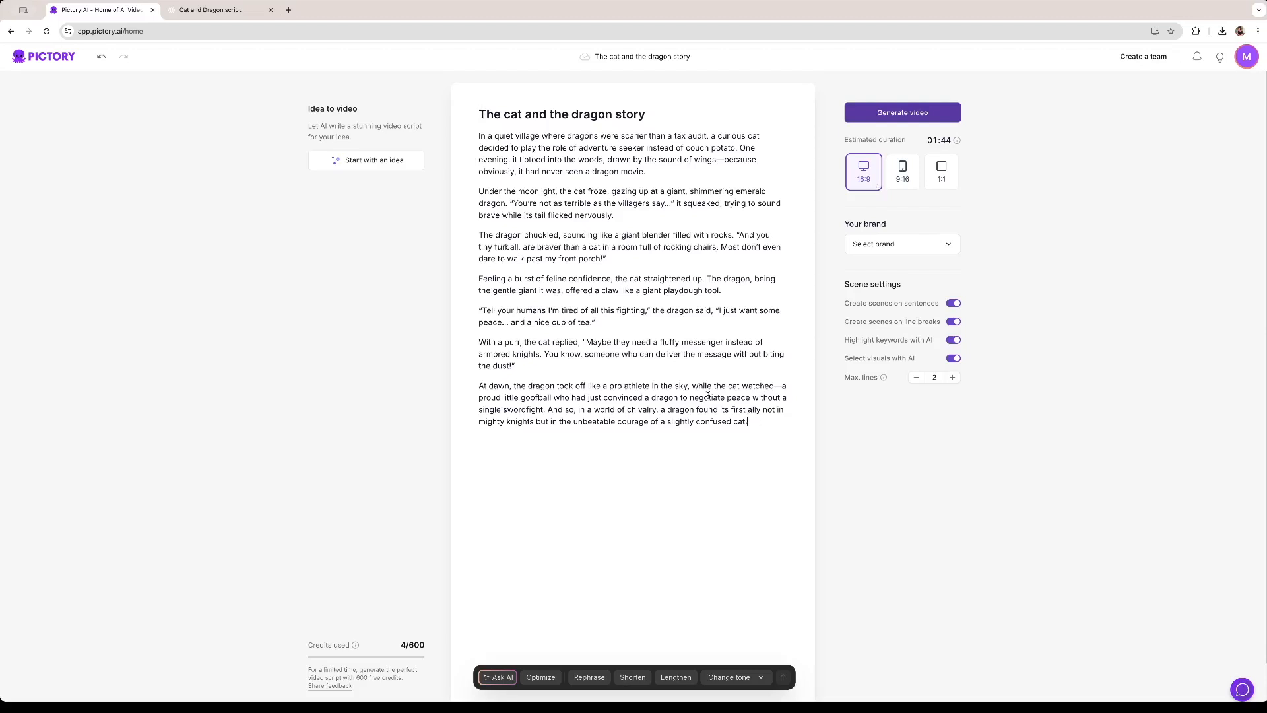
Generate the video from the finished cat and dragon script
key(ctrl+a)
click(512, 191)
click(895, 114)
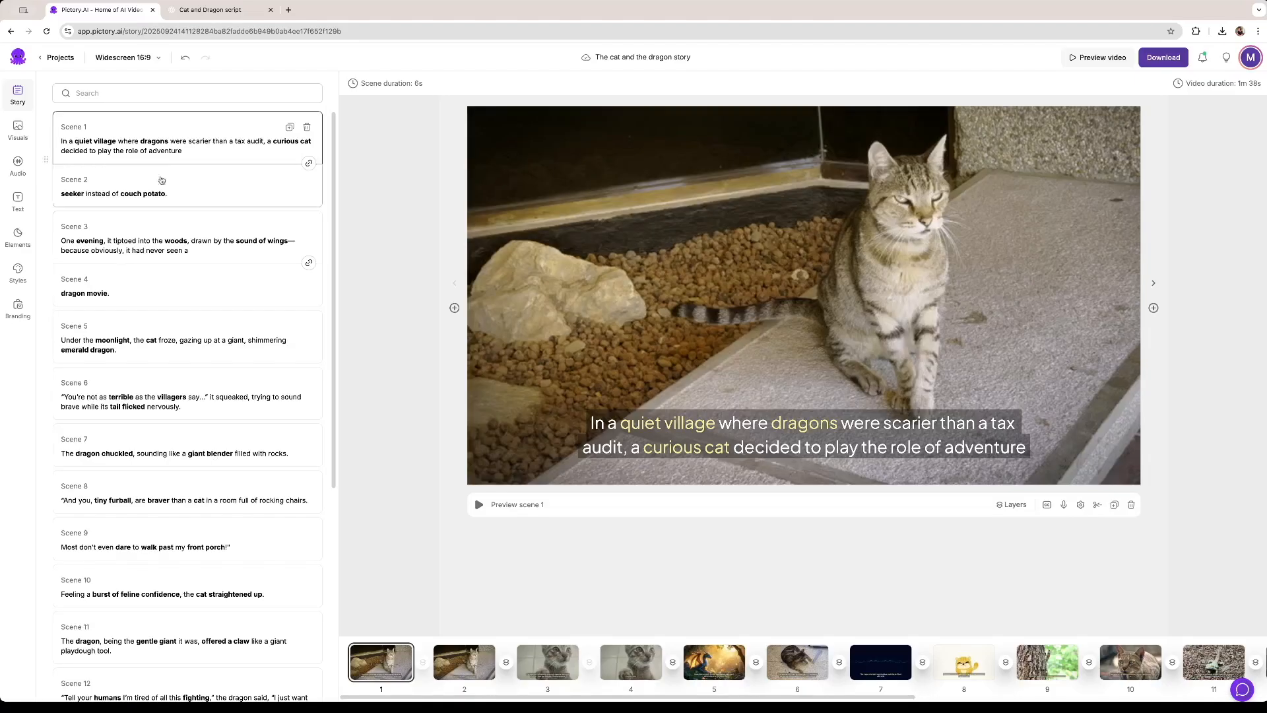
Look through the full list of generated story scenes from first to last
scroll(218, 475, down, 5)
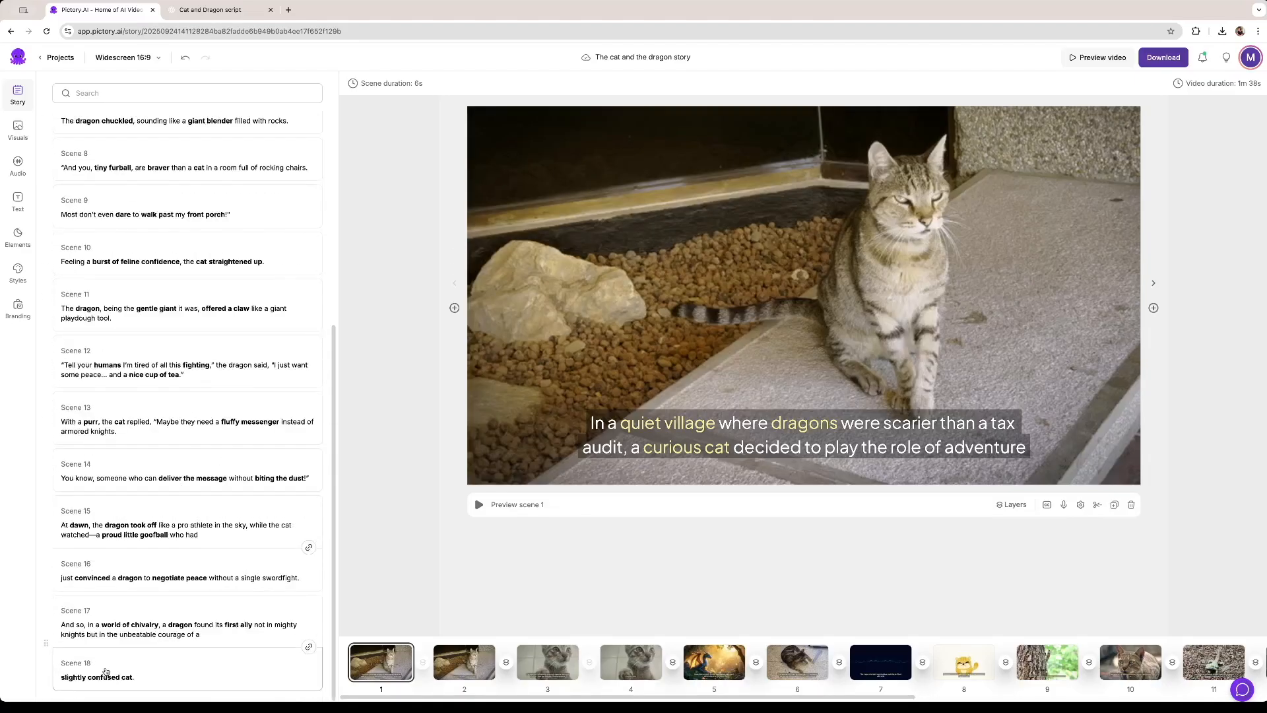
scroll(198, 579, up, 3)
scroll(198, 579, up, 3)
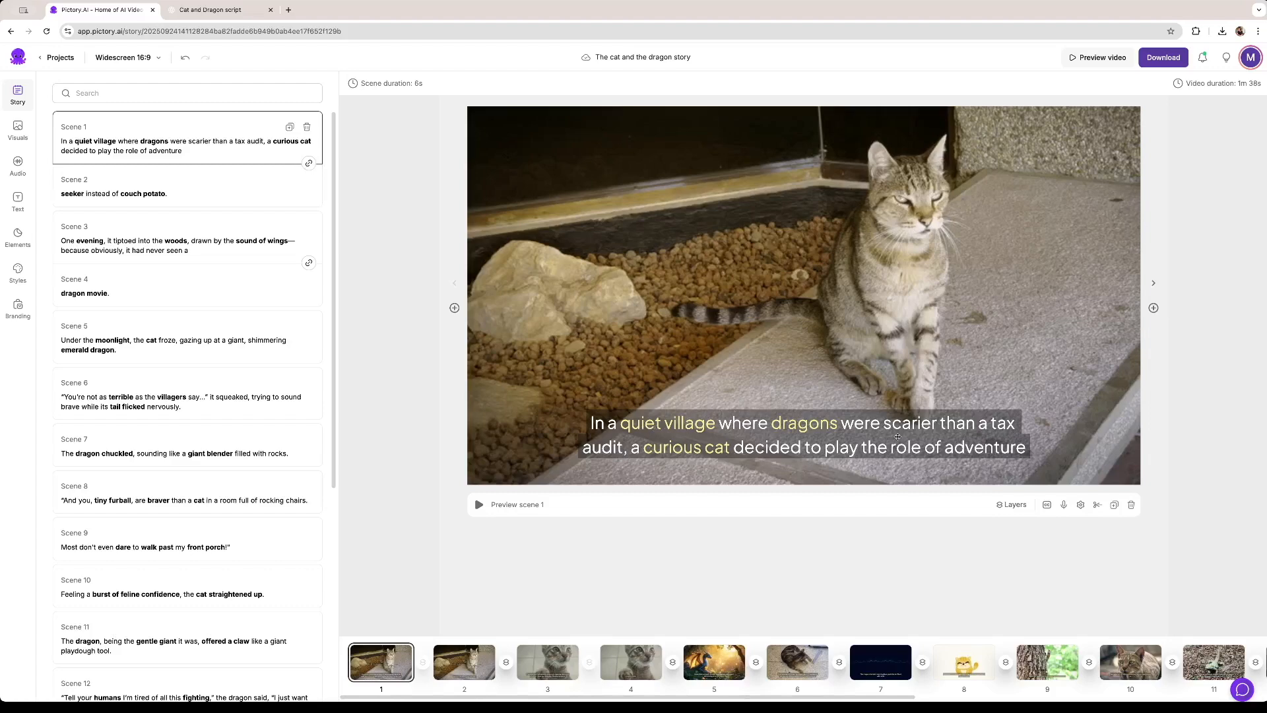
Compare the visuals and captions of scenes 1 and 2, and play a preview of scene 2
click(211, 284)
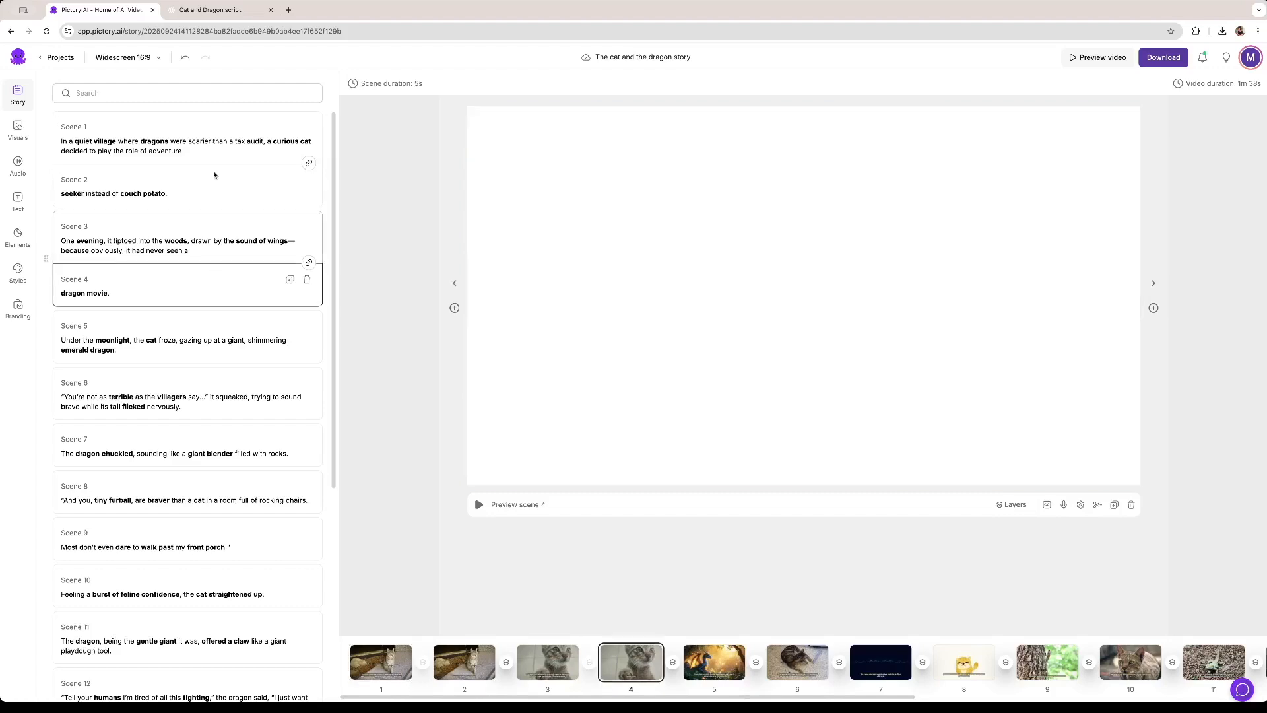
click(212, 142)
click(210, 184)
click(211, 154)
click(213, 180)
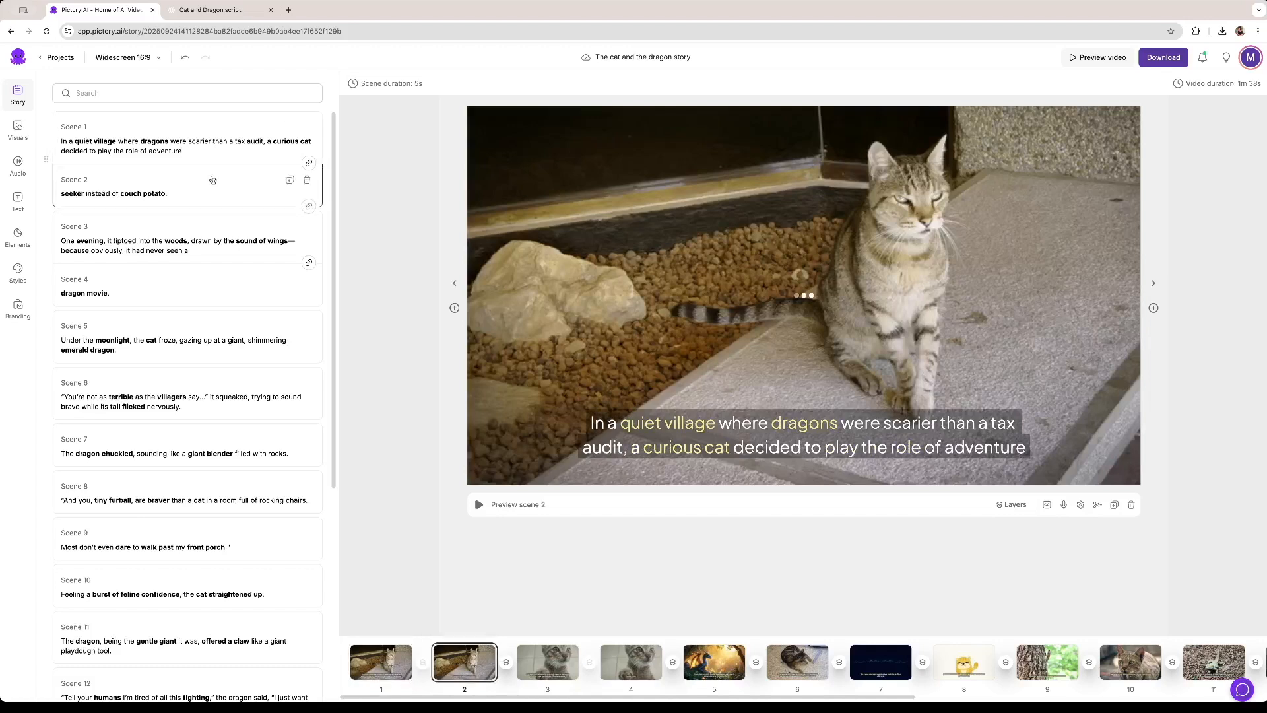
click(213, 146)
click(213, 181)
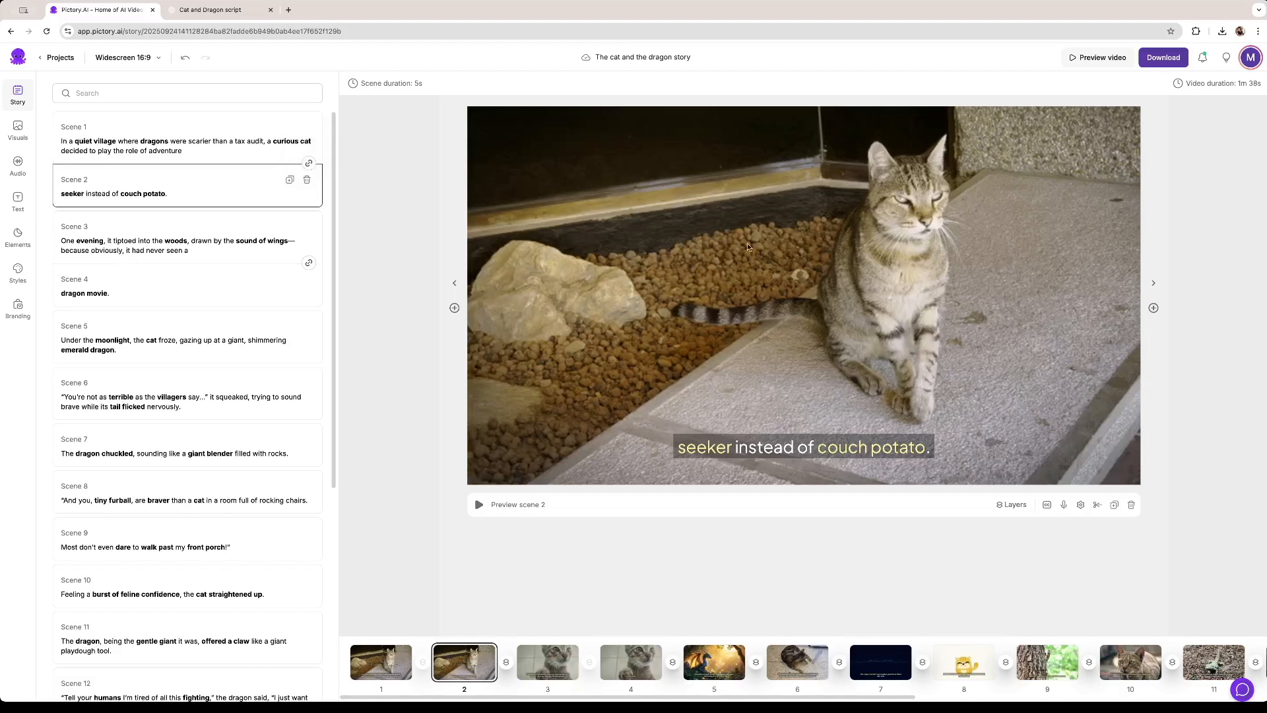
click(478, 505)
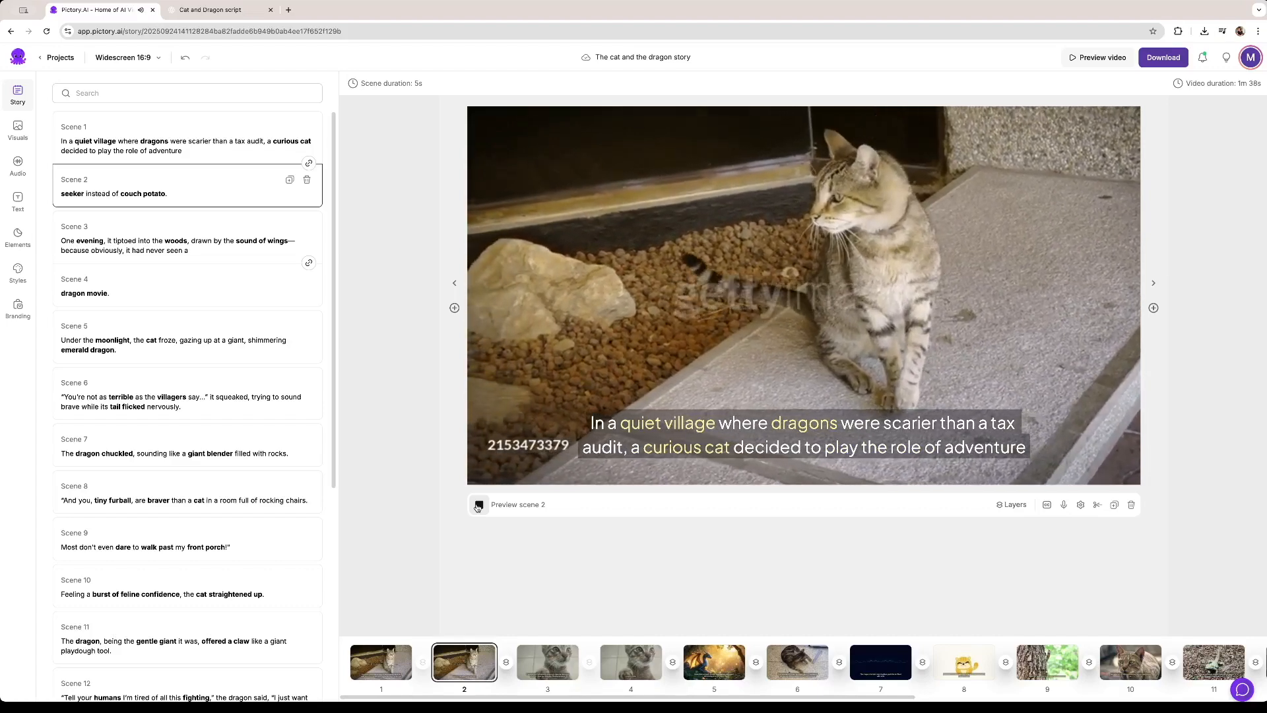
click(478, 505)
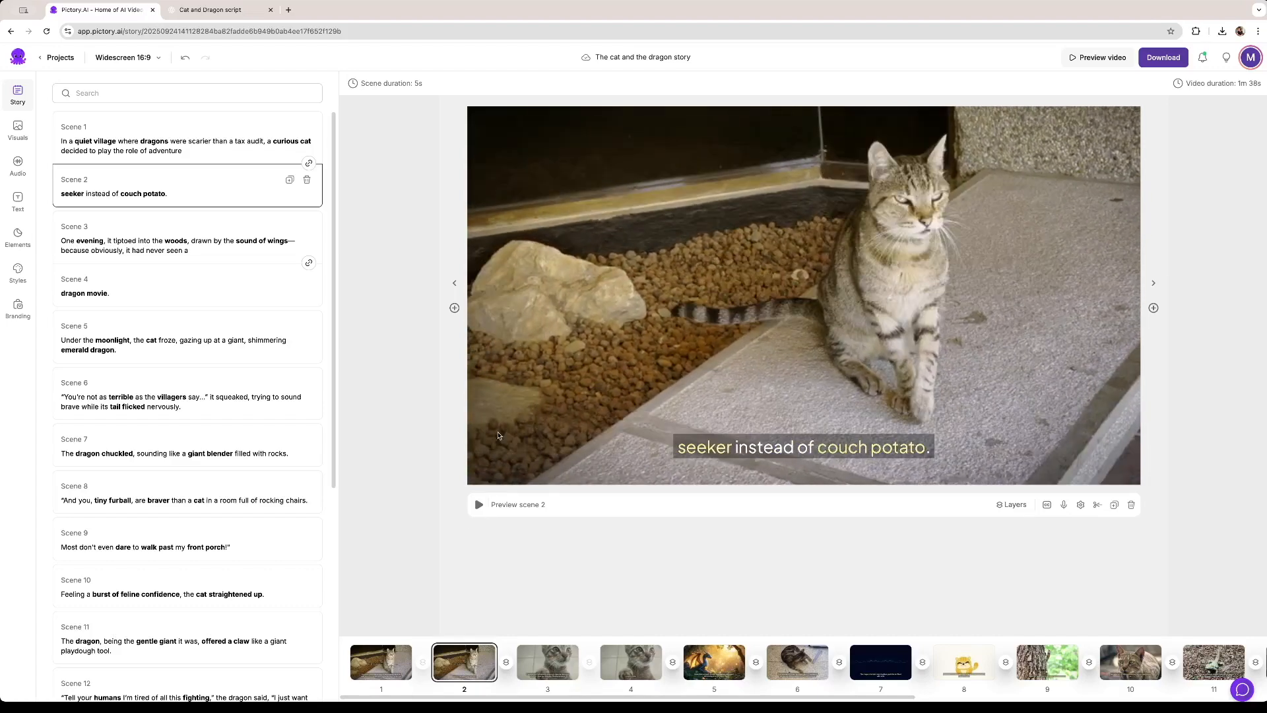
Record a voiceover for scene 1 with the default microphone and apply it to the scene
click(1065, 505)
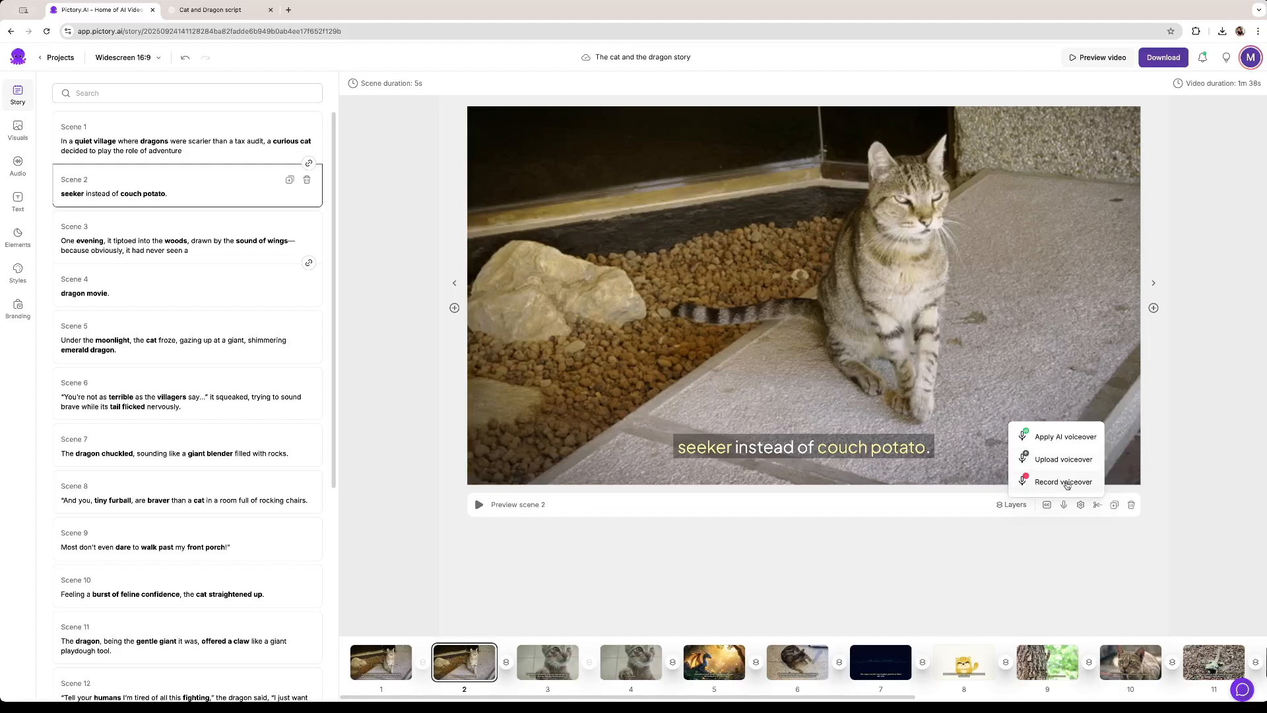
click(381, 662)
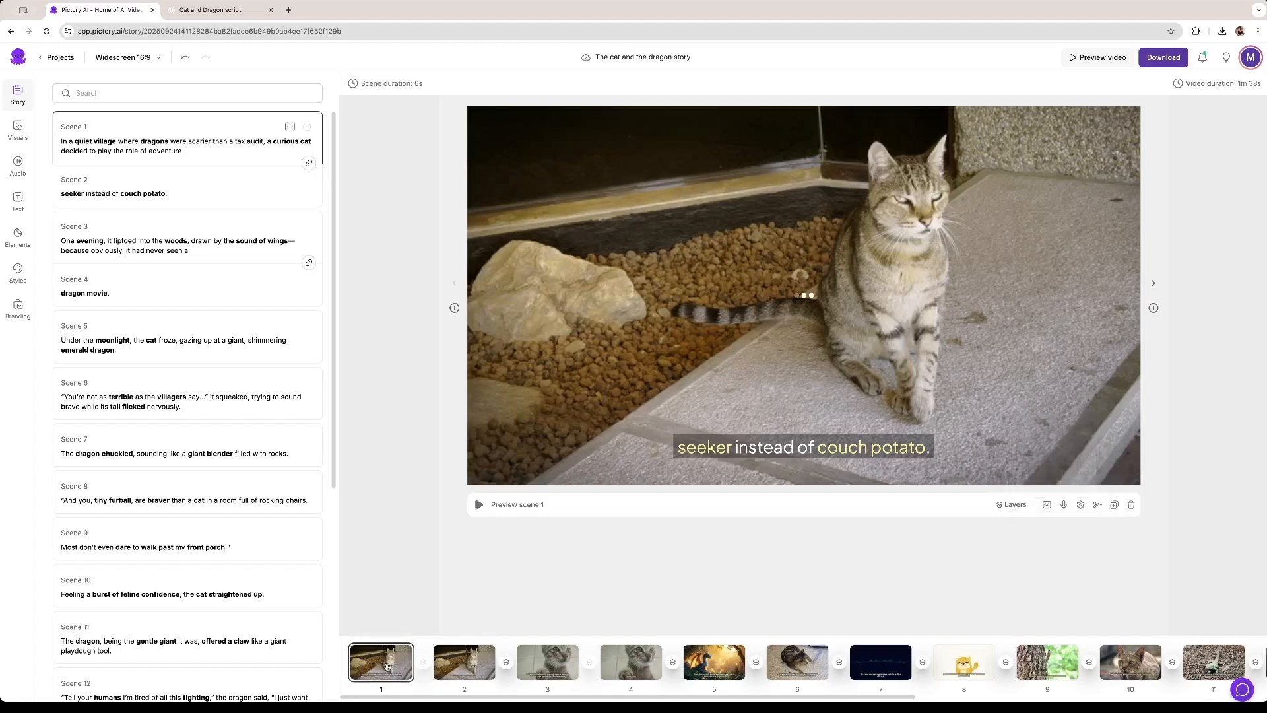
click(1064, 505)
click(1063, 481)
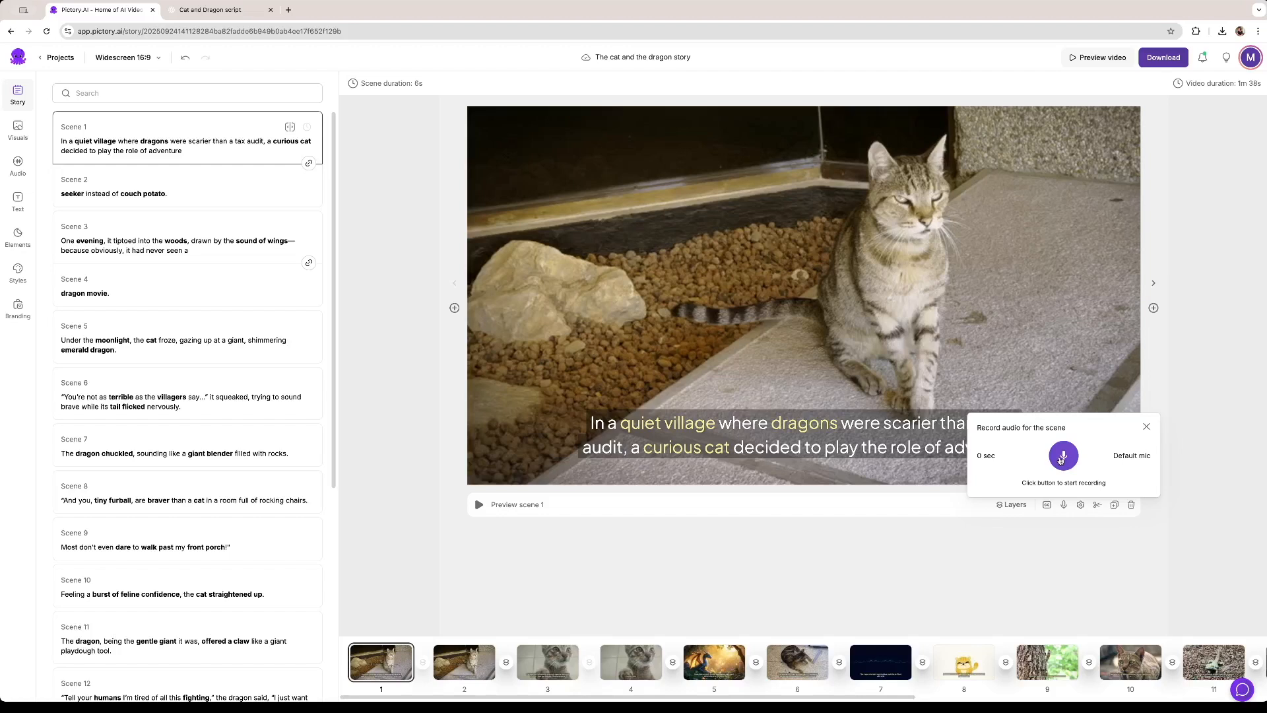
click(1062, 457)
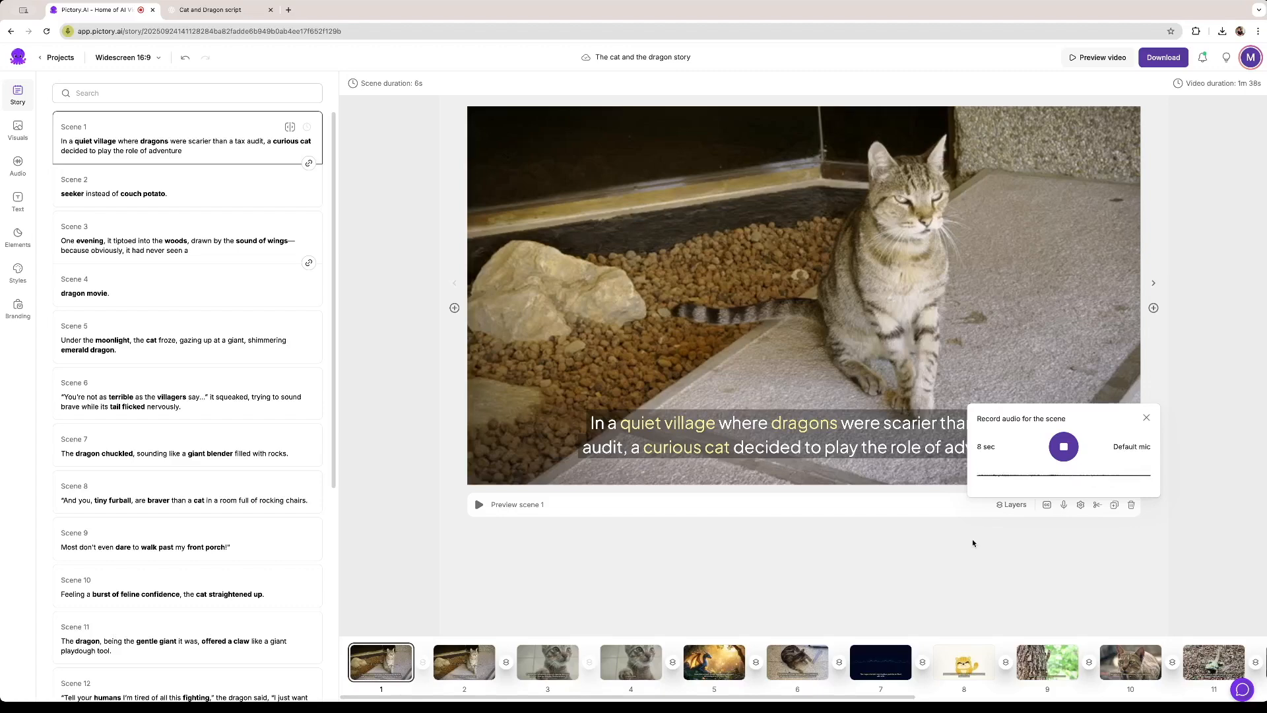
click(1061, 451)
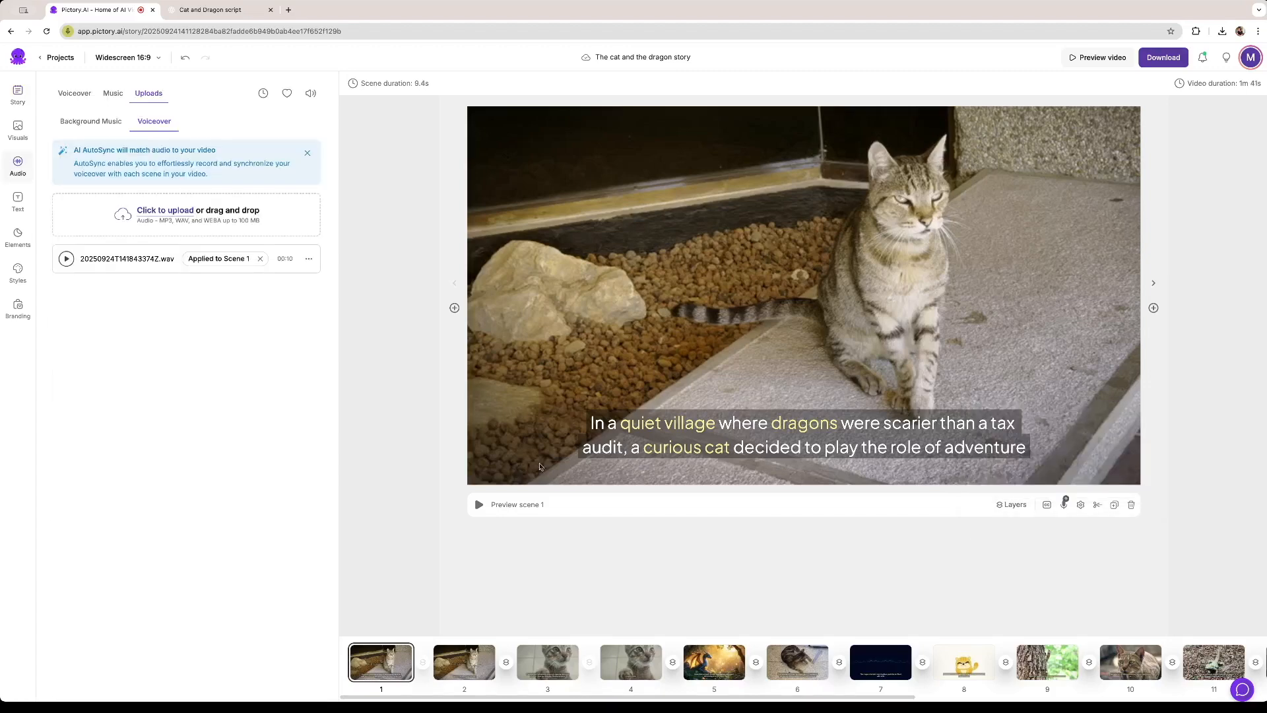
Preview scene 1 with its recorded voiceover, and browse the AI voices with their language, accent, age, purpose and gender filters
click(479, 505)
click(74, 94)
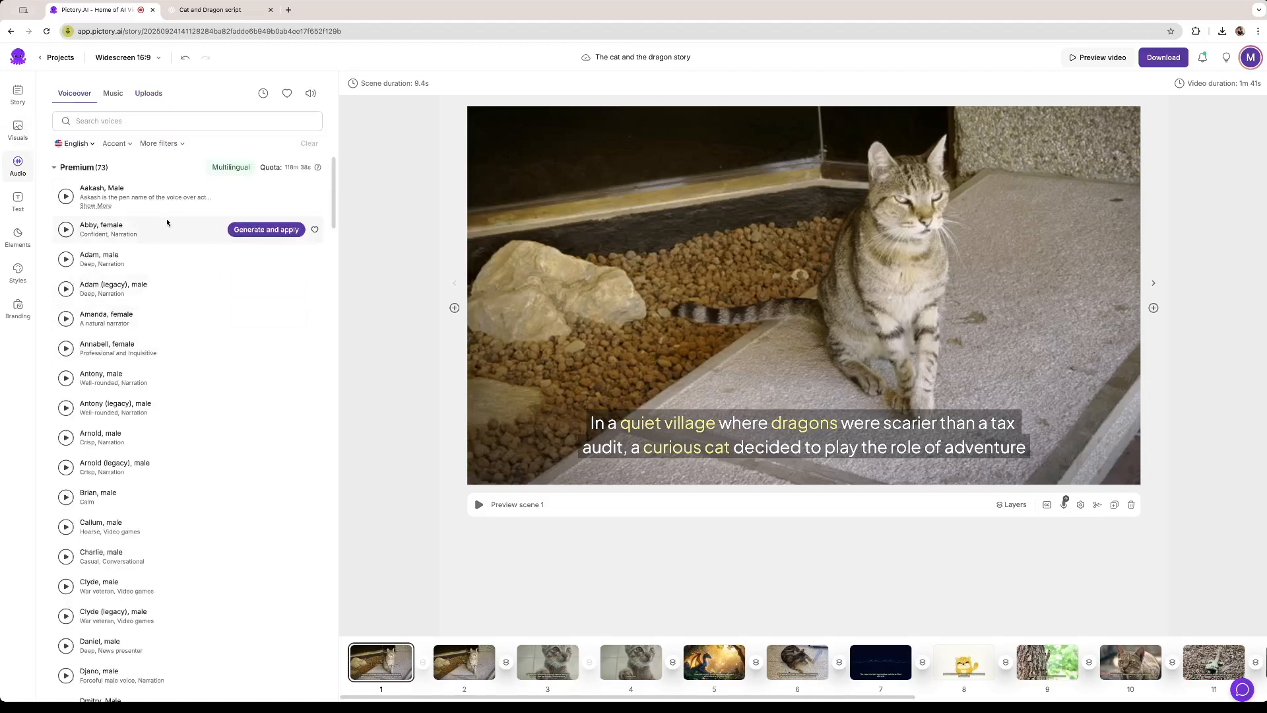
scroll(170, 362, down, 3)
scroll(197, 383, up, 3)
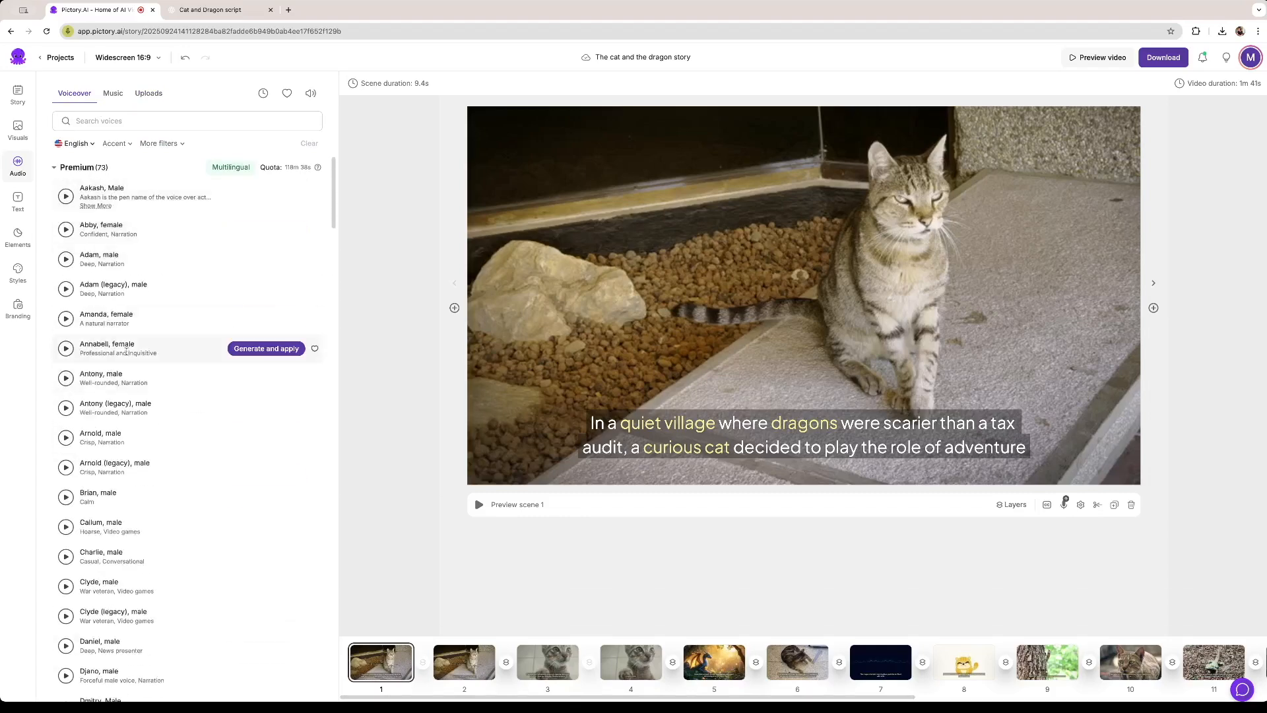
click(76, 145)
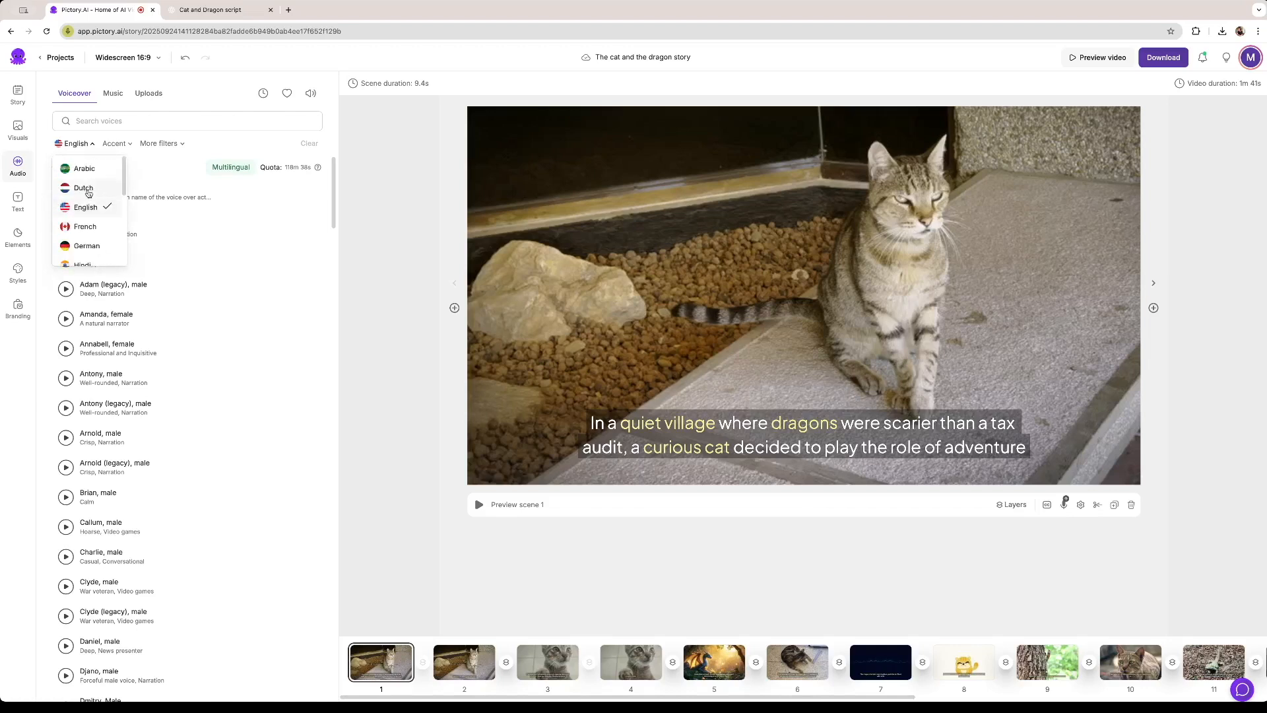
click(117, 145)
click(116, 145)
click(167, 145)
click(168, 144)
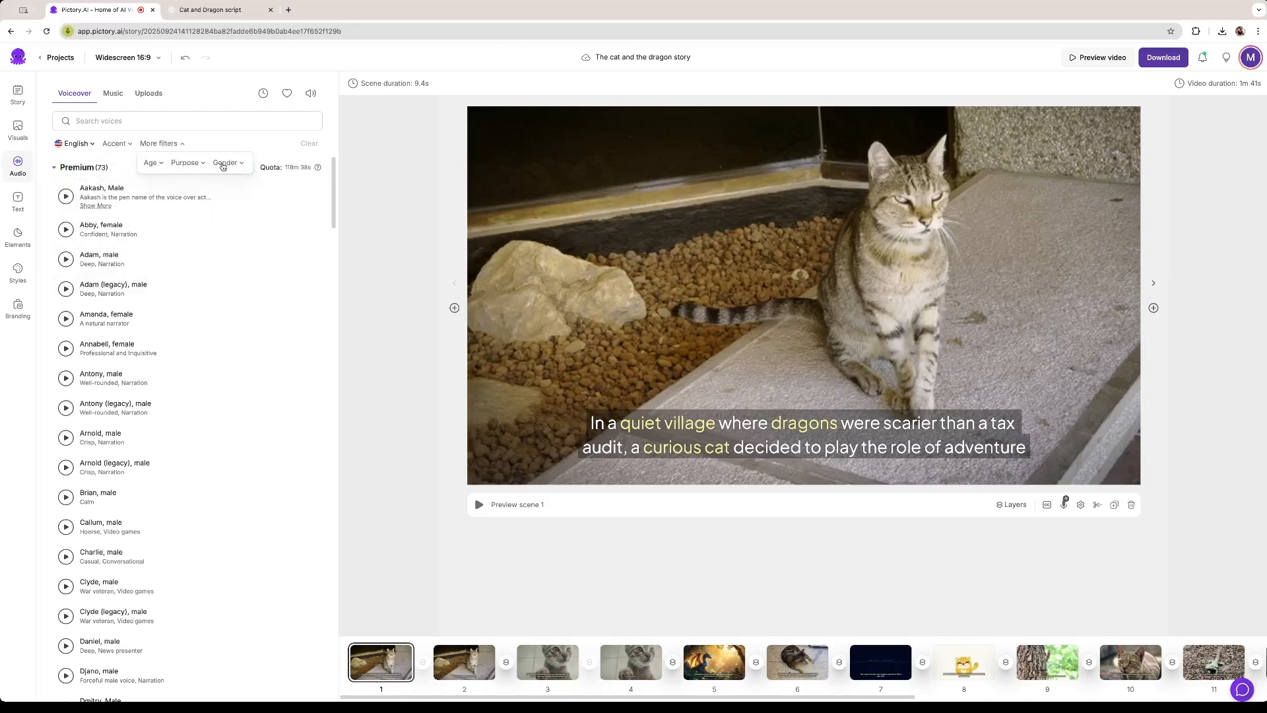
click(221, 136)
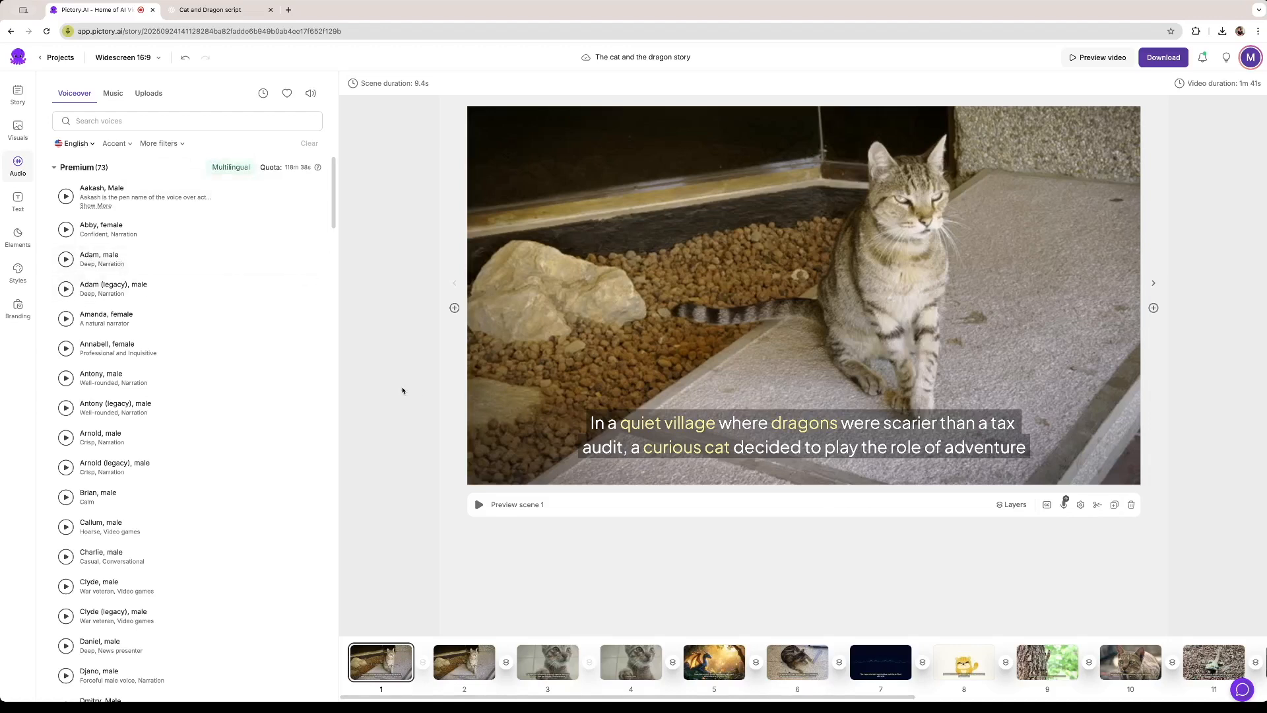
Filter the AI voices to the English (UK) accent and the Old age group
click(82, 145)
click(109, 146)
click(111, 144)
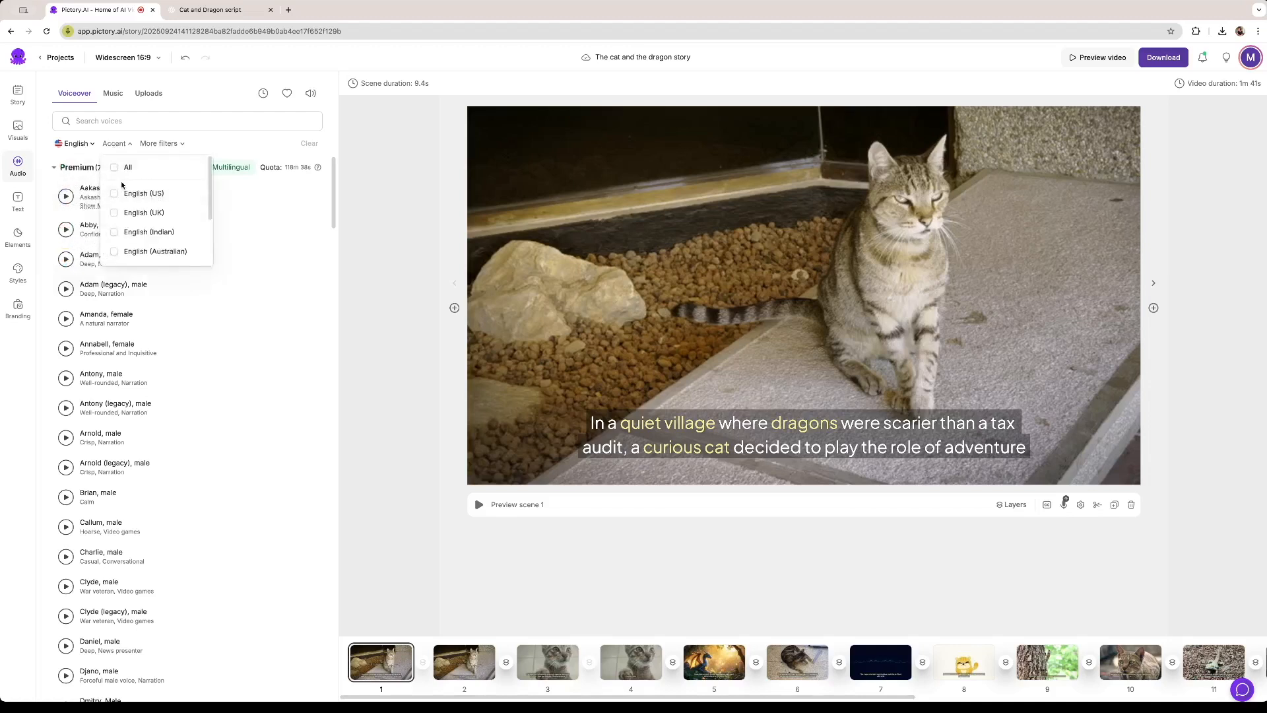
click(165, 212)
click(180, 147)
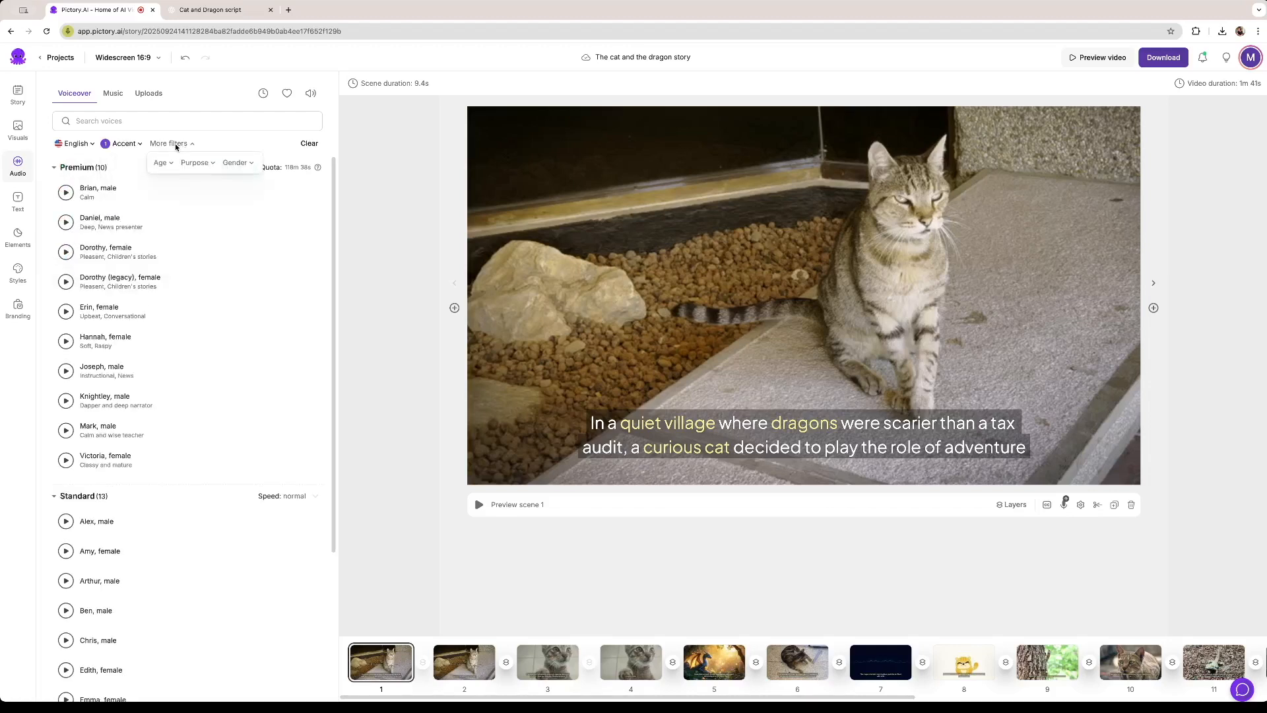
click(170, 164)
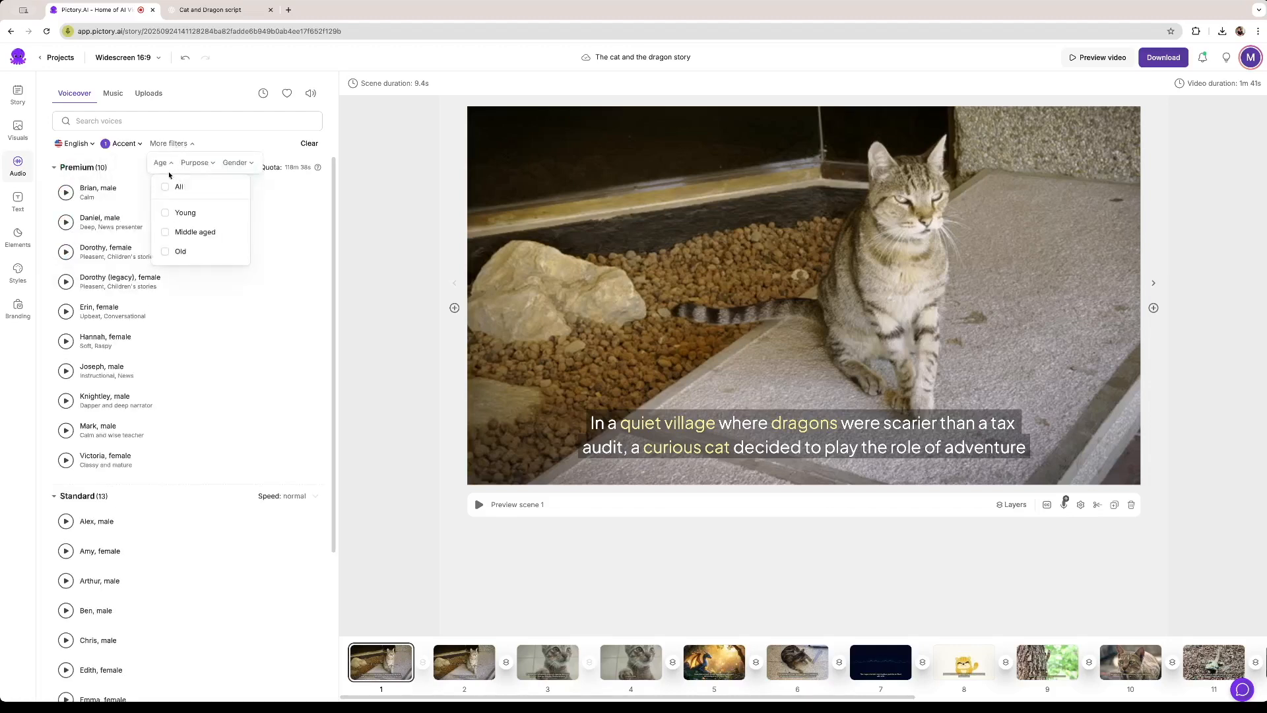
click(176, 252)
Listen to samples of the three filtered premium voices, and generate and apply the Knightley voice to the video
click(68, 195)
click(71, 223)
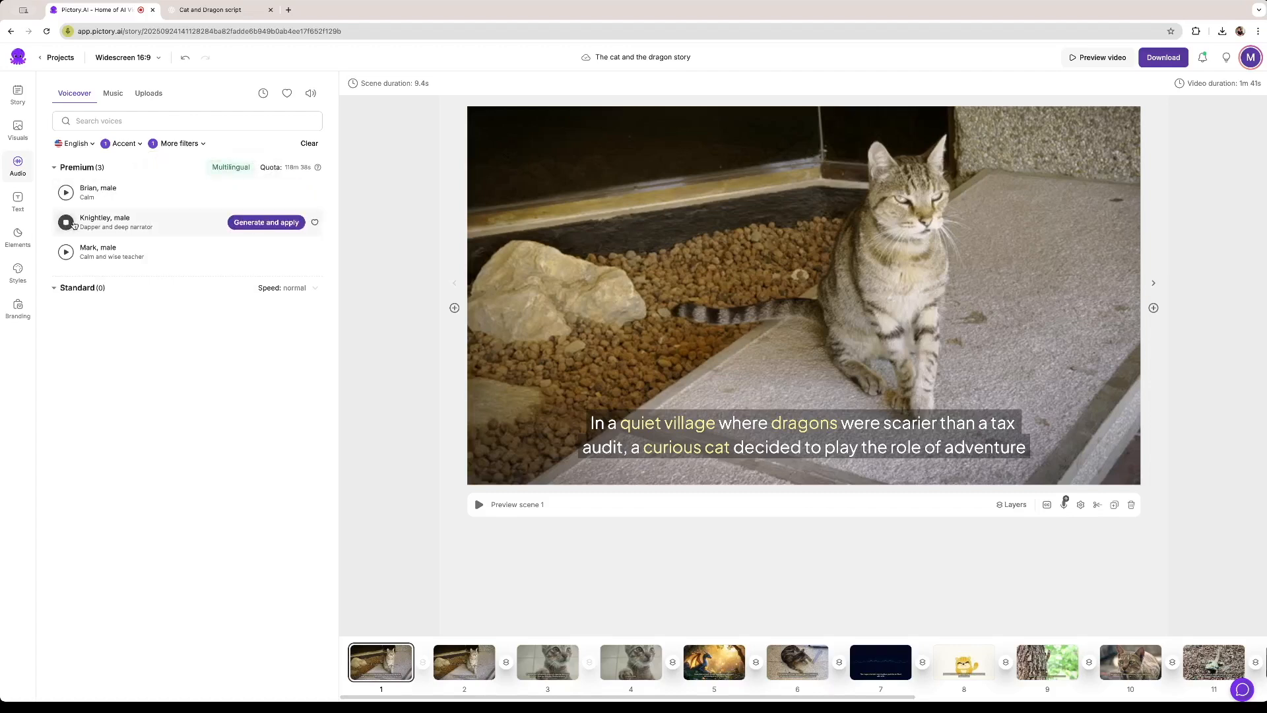
click(65, 192)
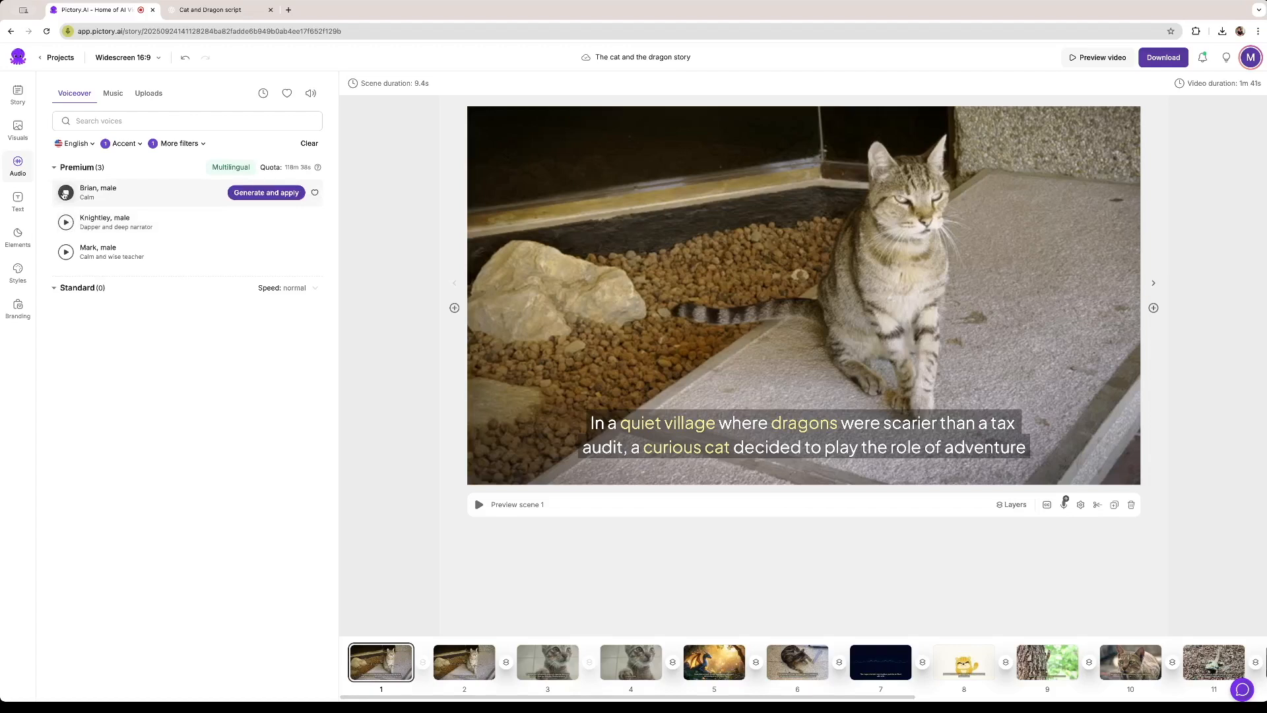
click(66, 252)
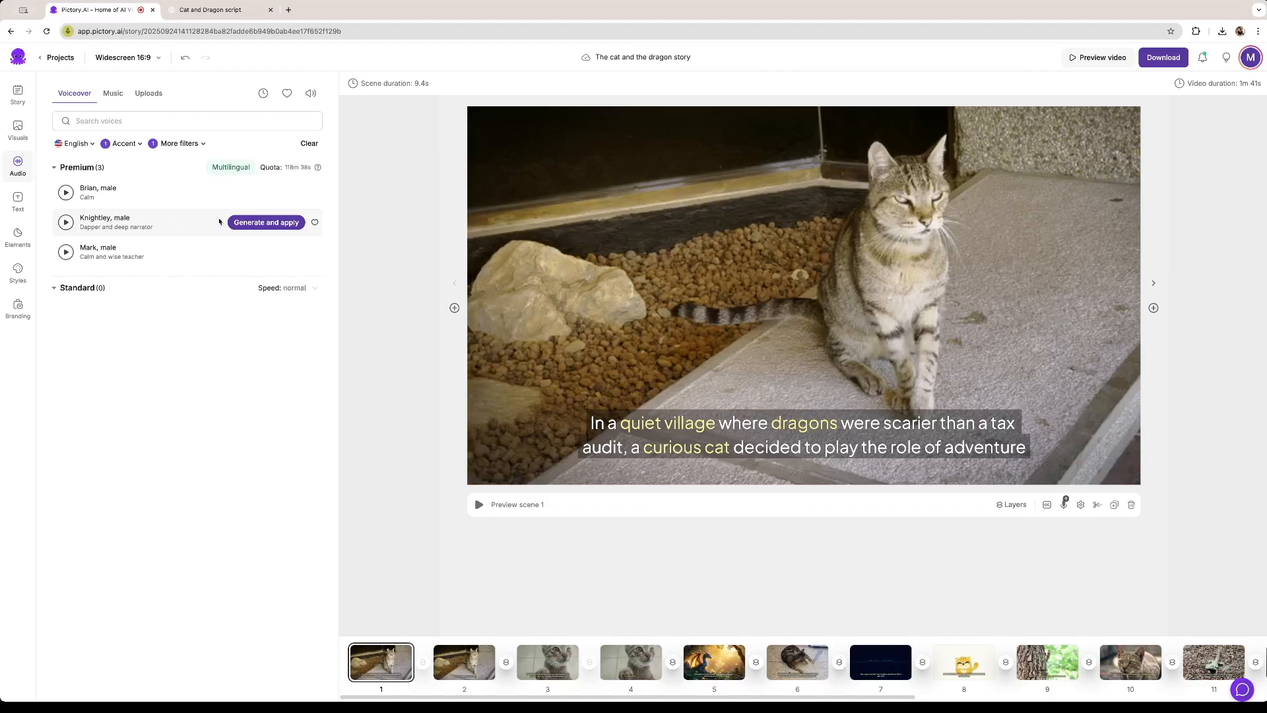
click(266, 222)
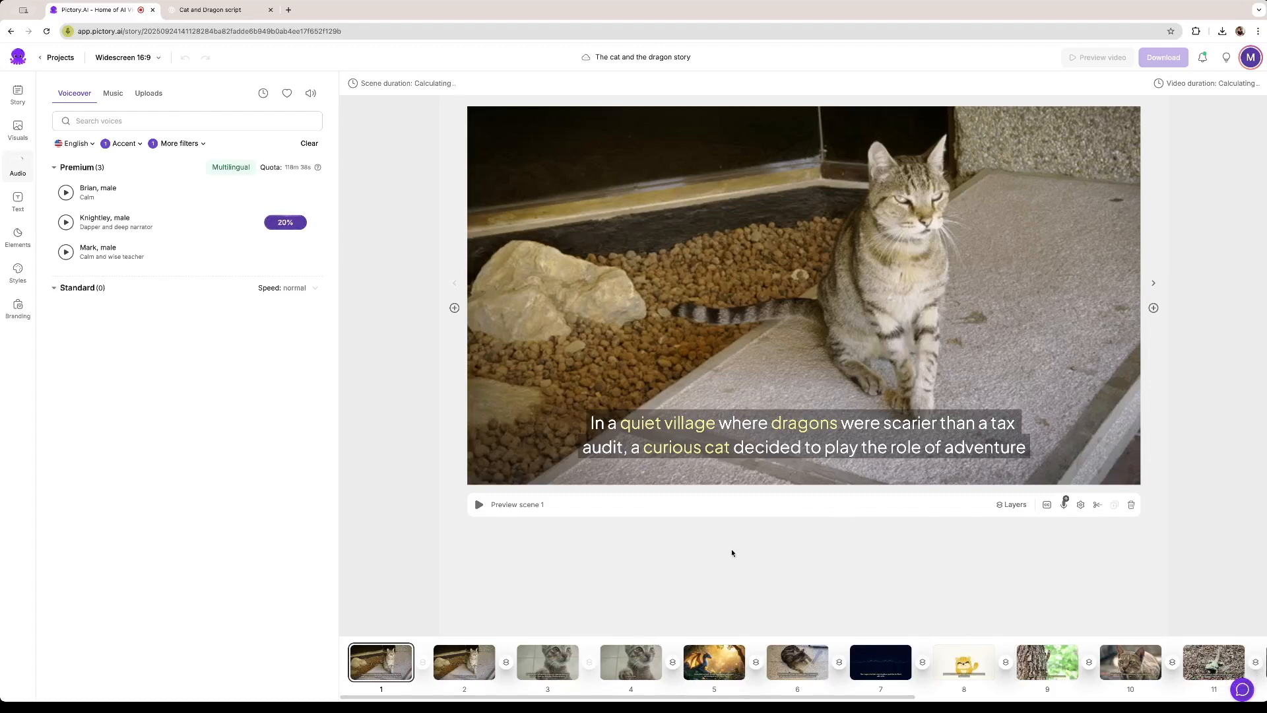
Preview scene 3 with the generated narration, and look at scene 5 together with its suggested library visuals
click(545, 665)
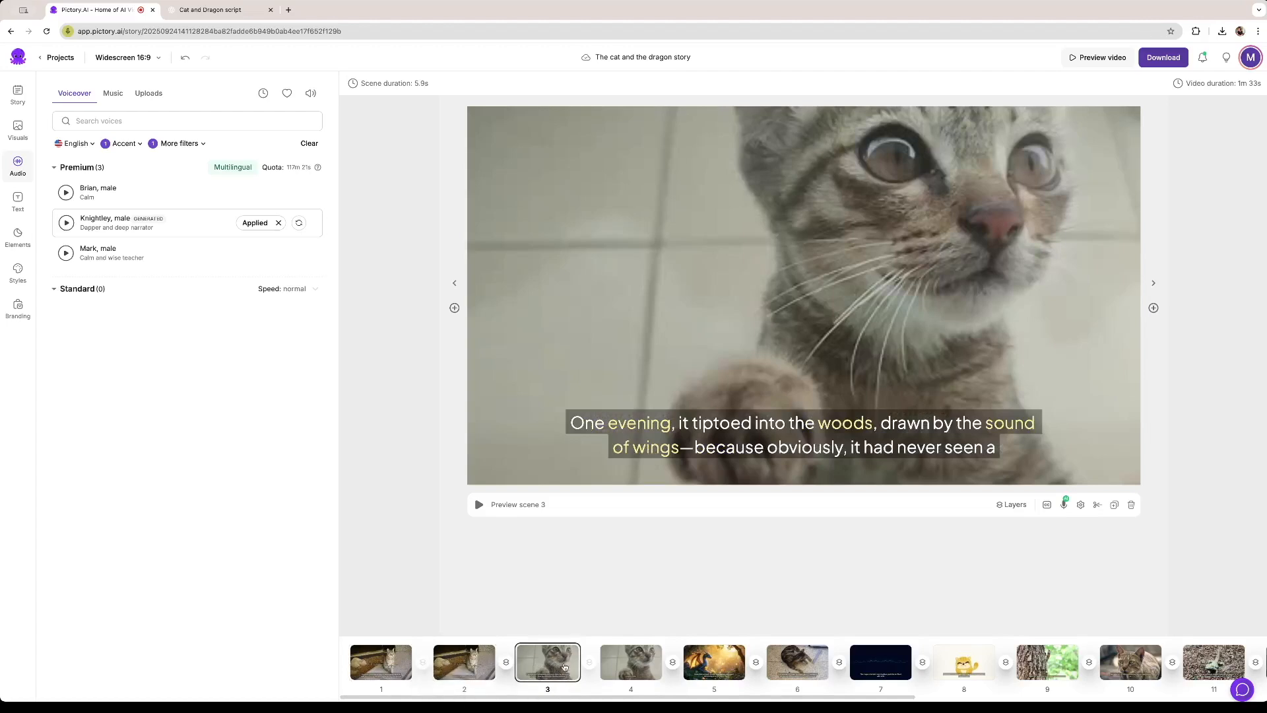
click(479, 505)
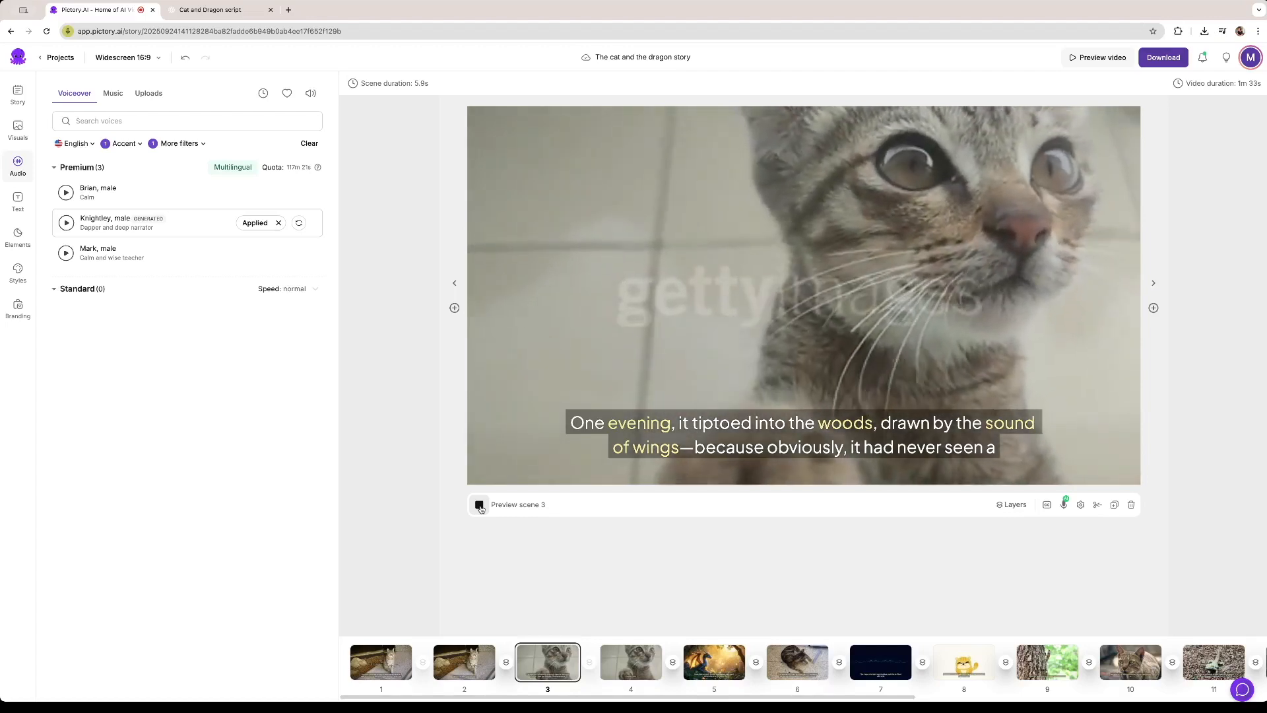
click(715, 662)
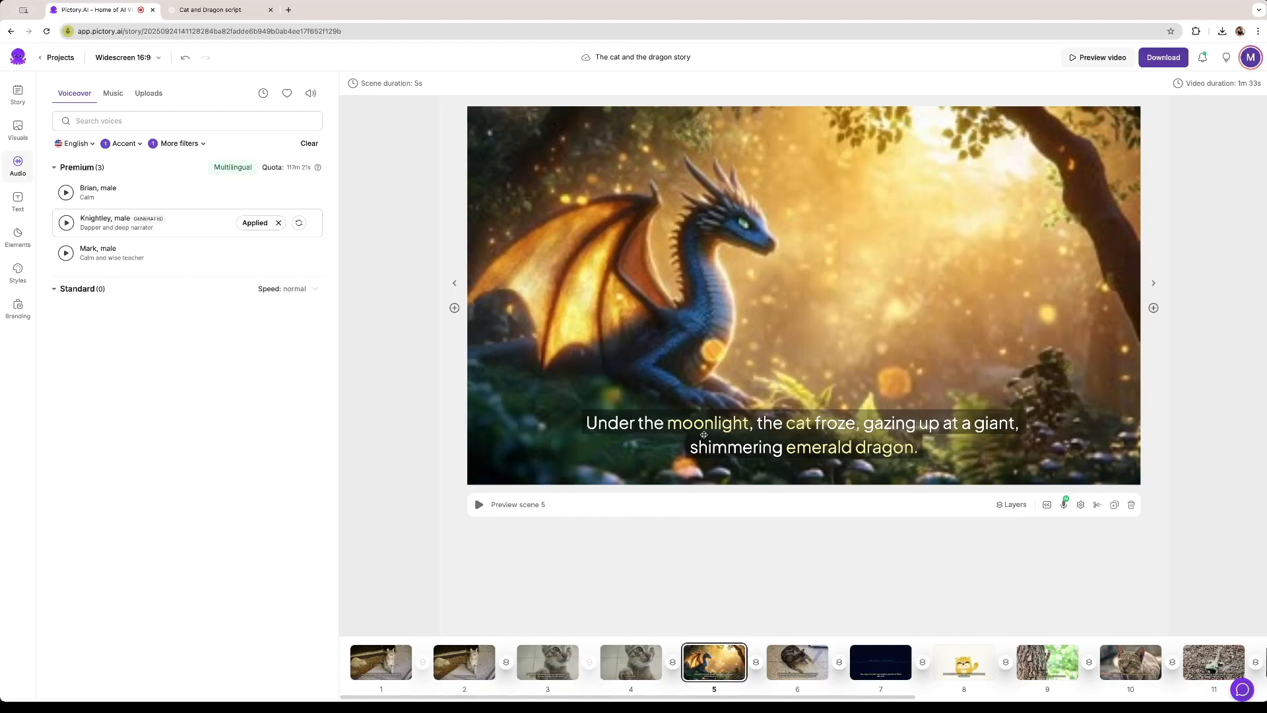
click(18, 132)
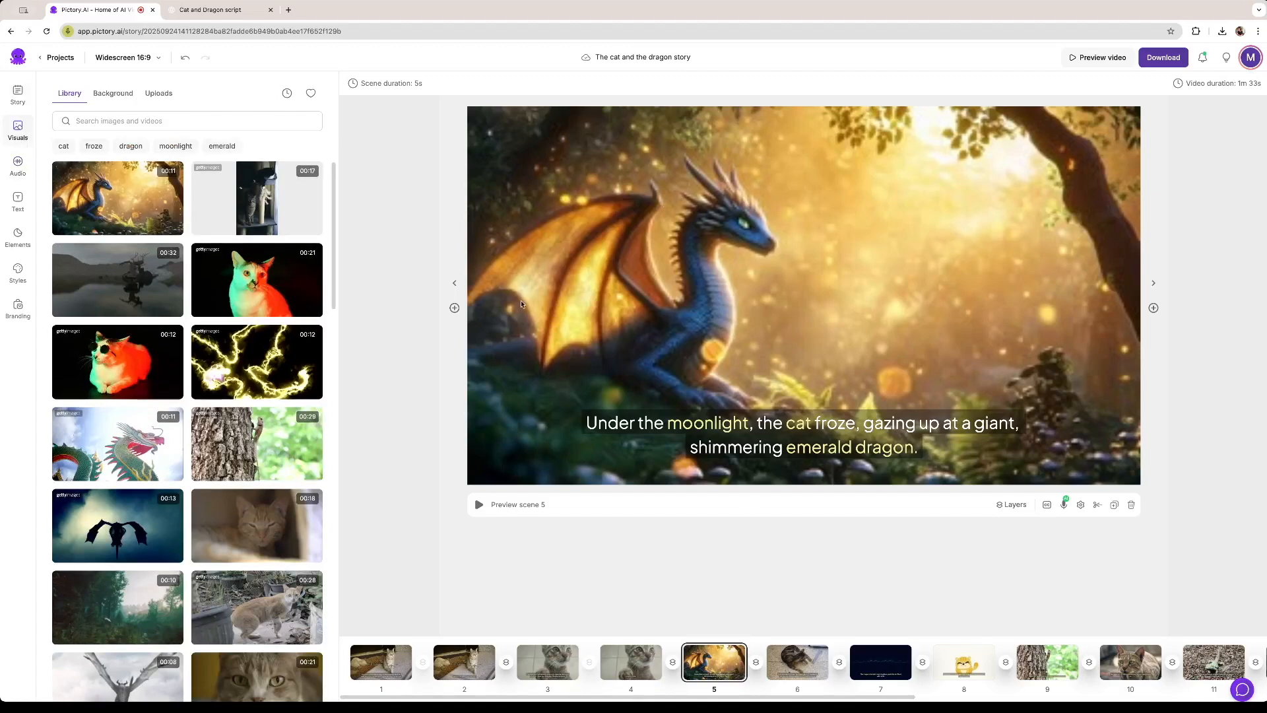
Replace scene 1's visual with the farm house and autumn foliage clip from a library search for "village"
click(381, 660)
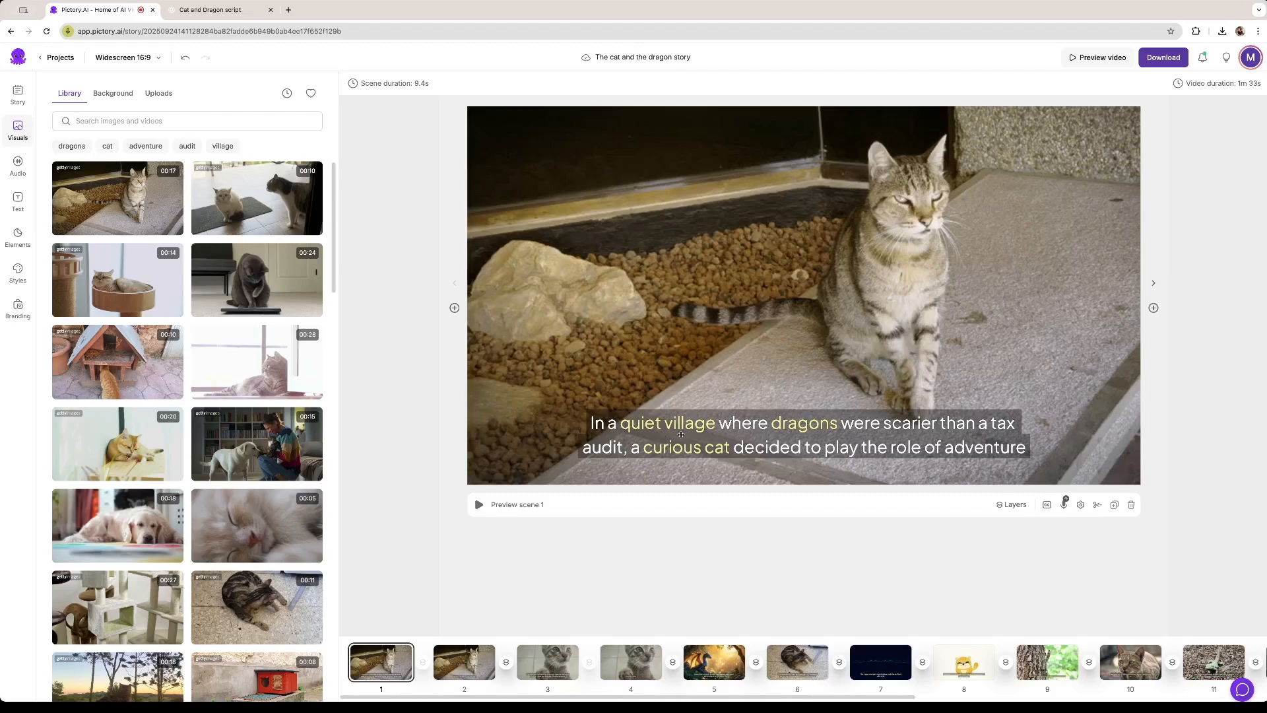
click(163, 116)
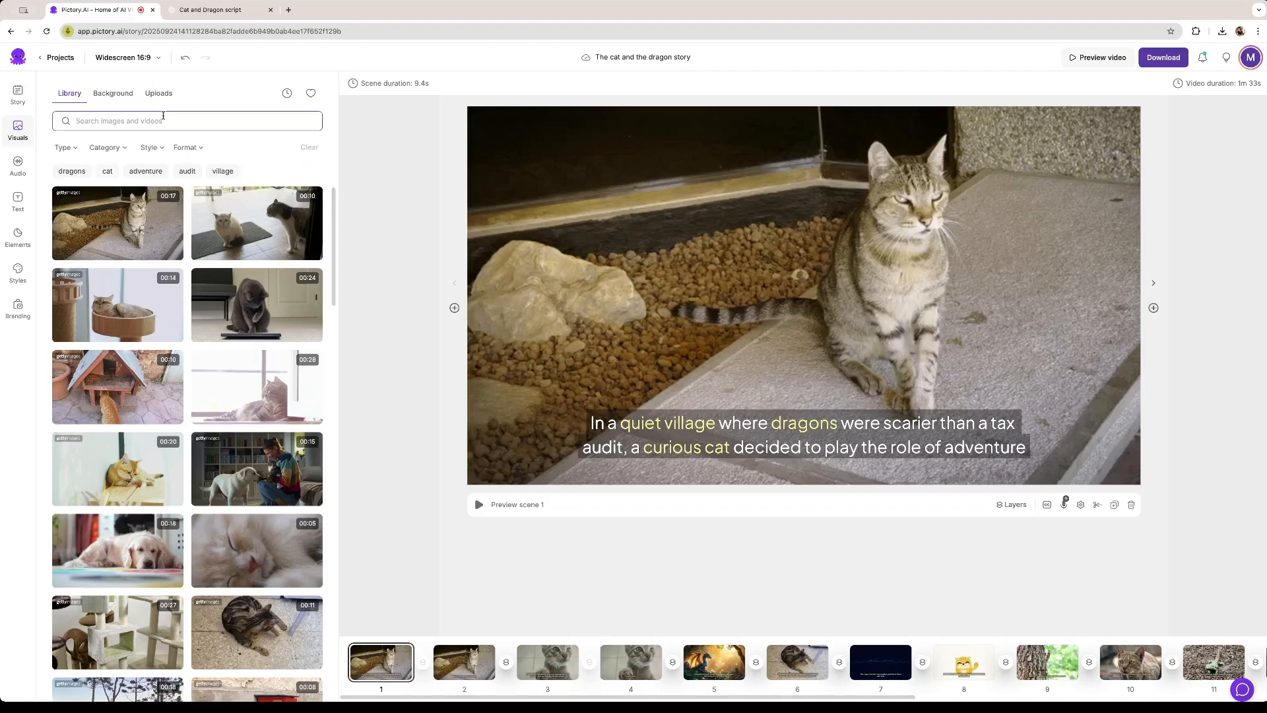
text(village)
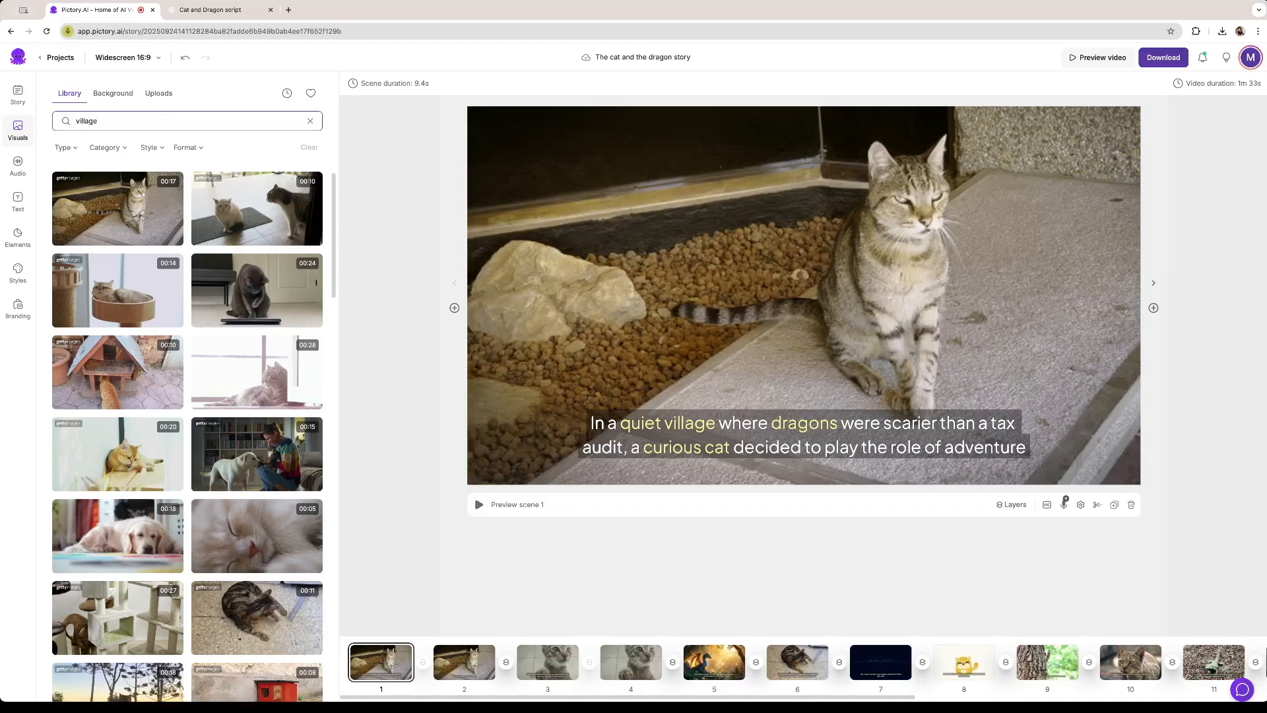
key(Return)
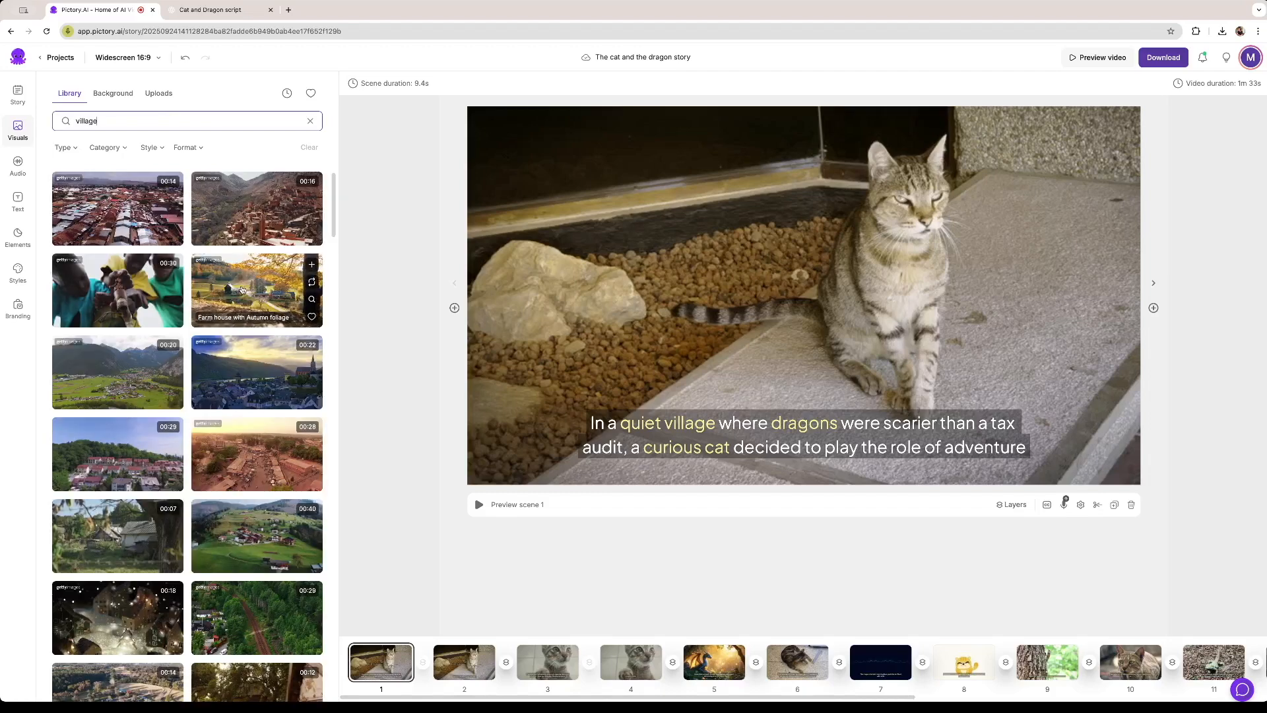
click(248, 291)
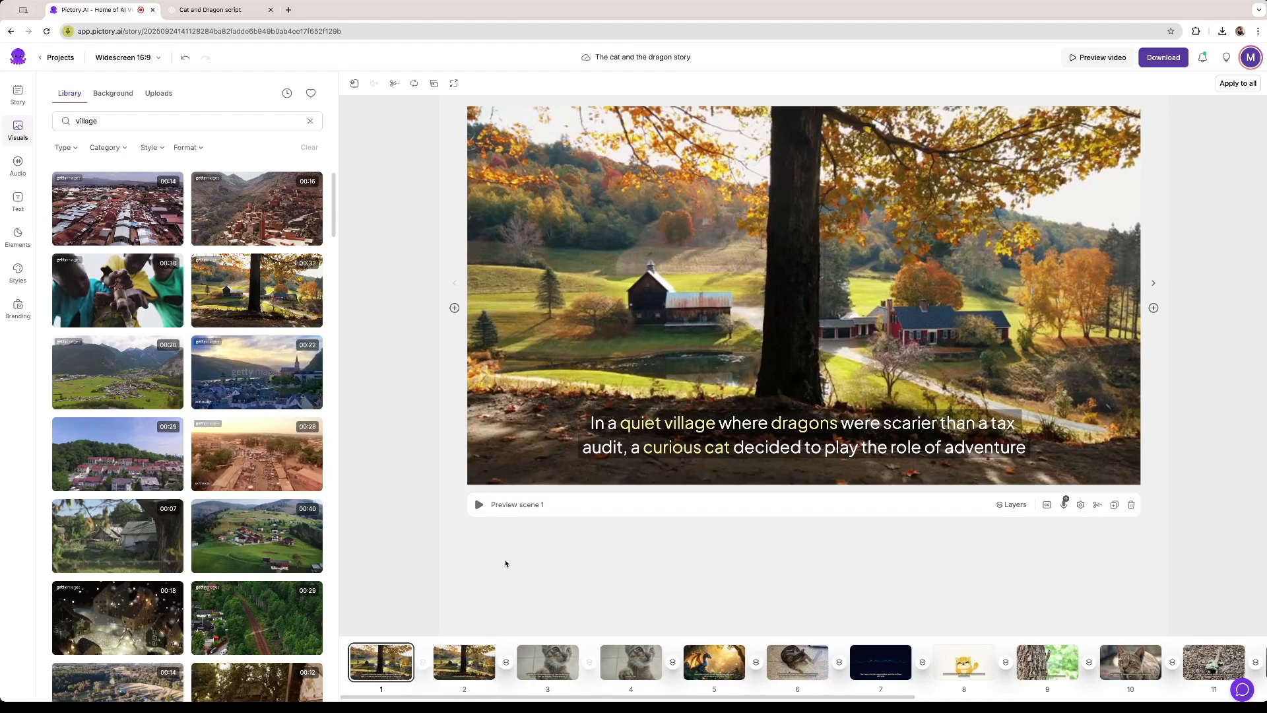
Replace scene 3's visual with the dark, misty forest clip from a library search for "woods", and check scene 4
click(547, 668)
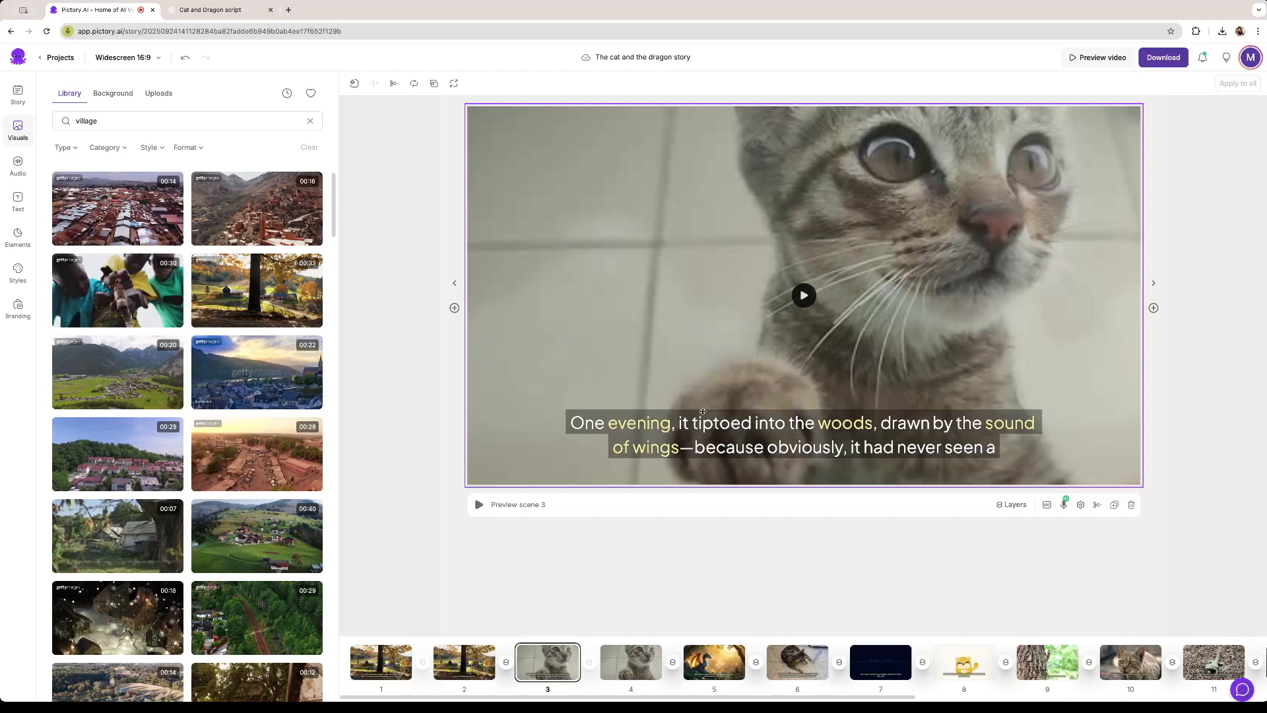
double_click(157, 125)
text(woods)
key(Return)
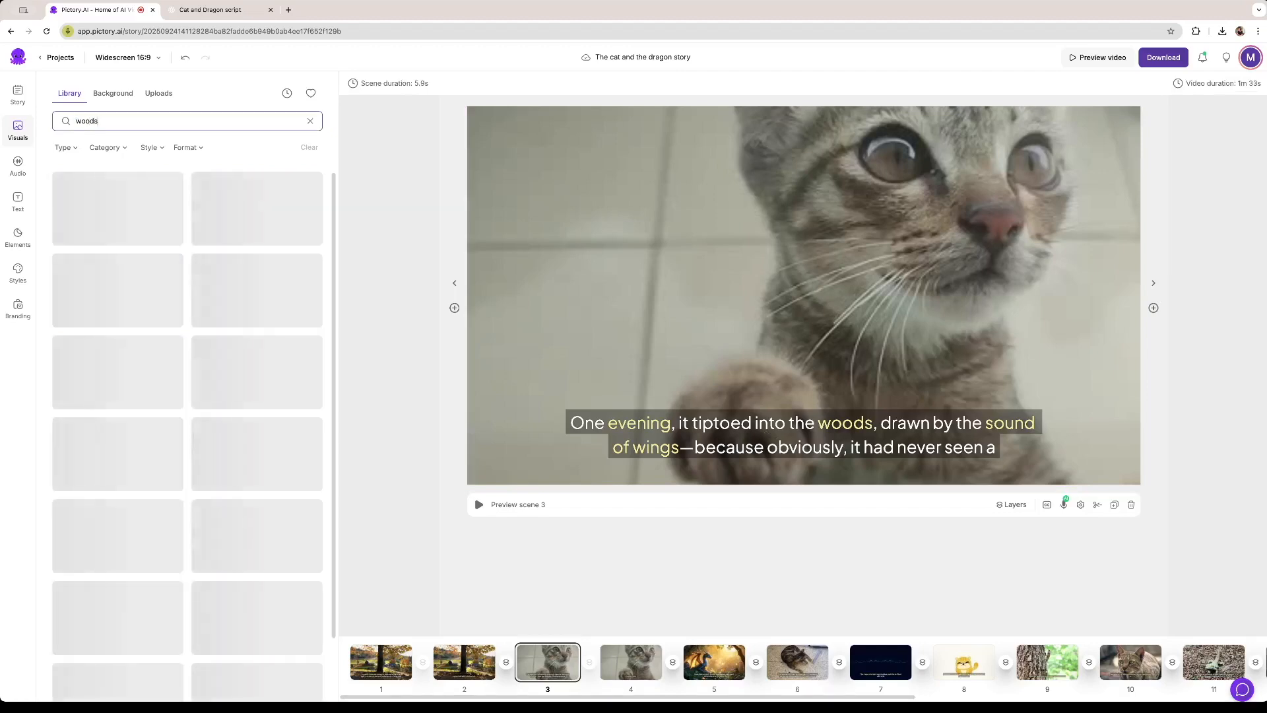
click(271, 293)
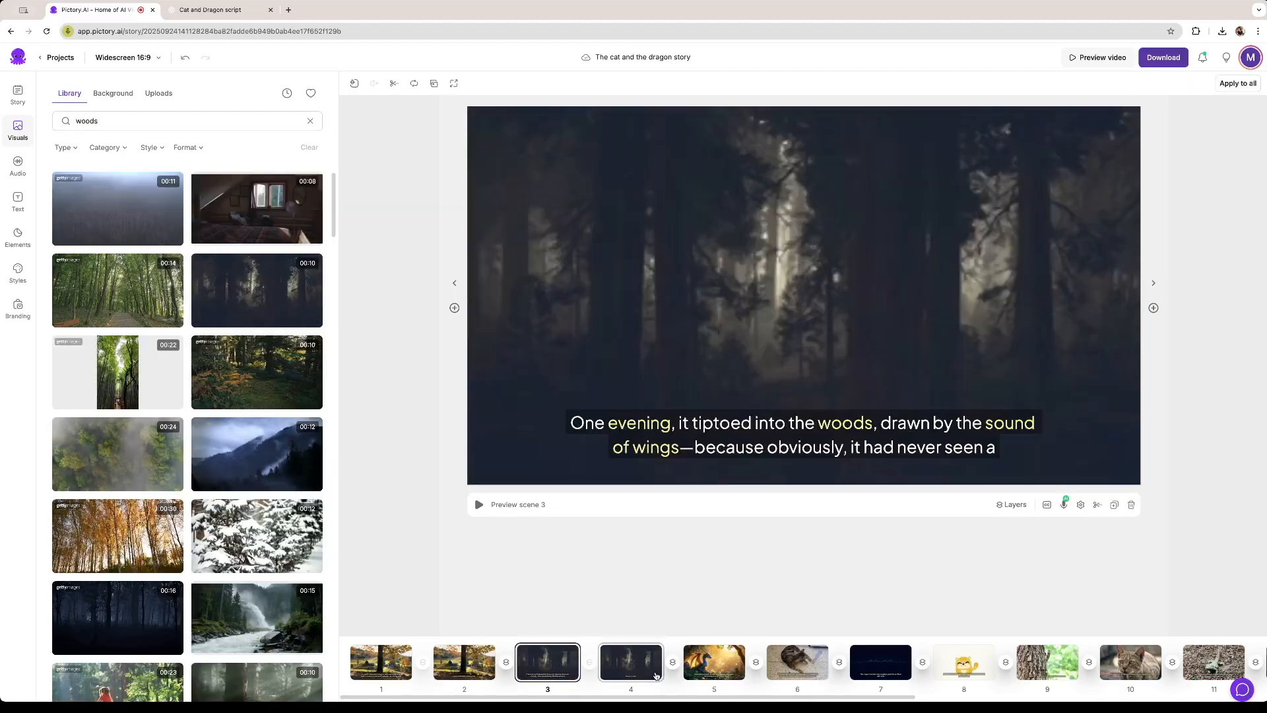
click(619, 671)
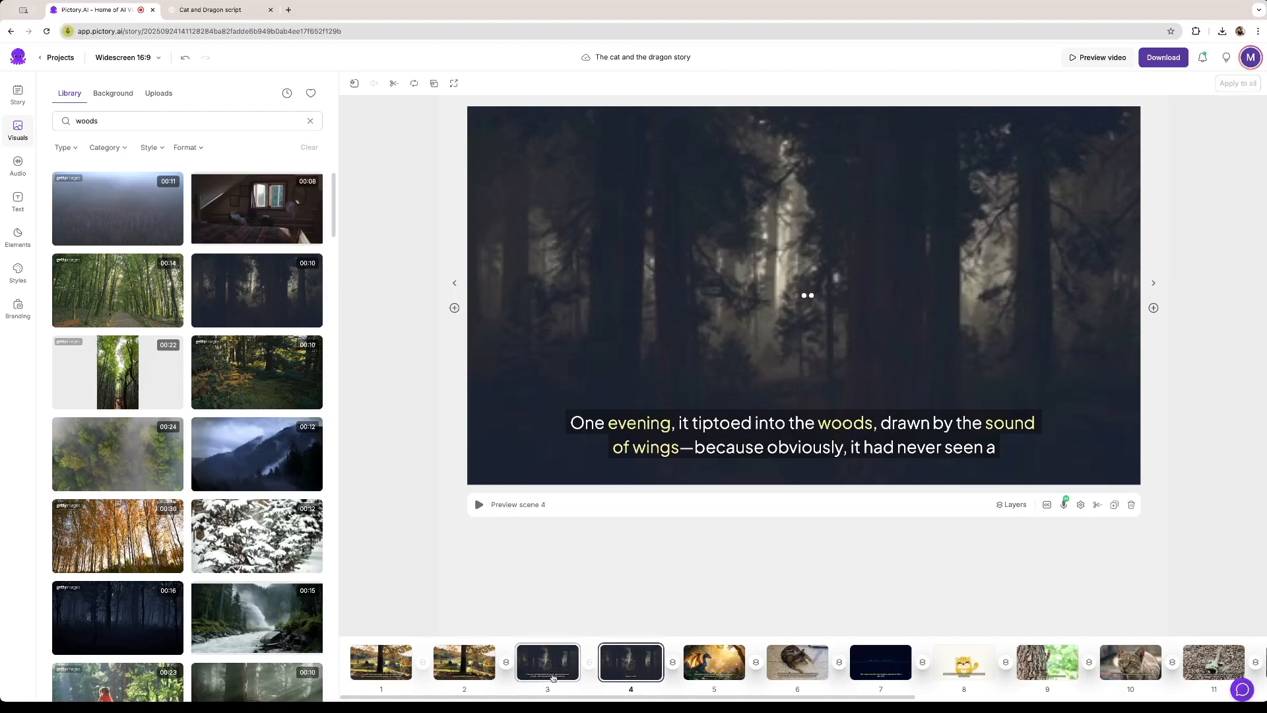
Examine the alternative clips and keyword suggestions in the visuals library for scene 5
click(693, 667)
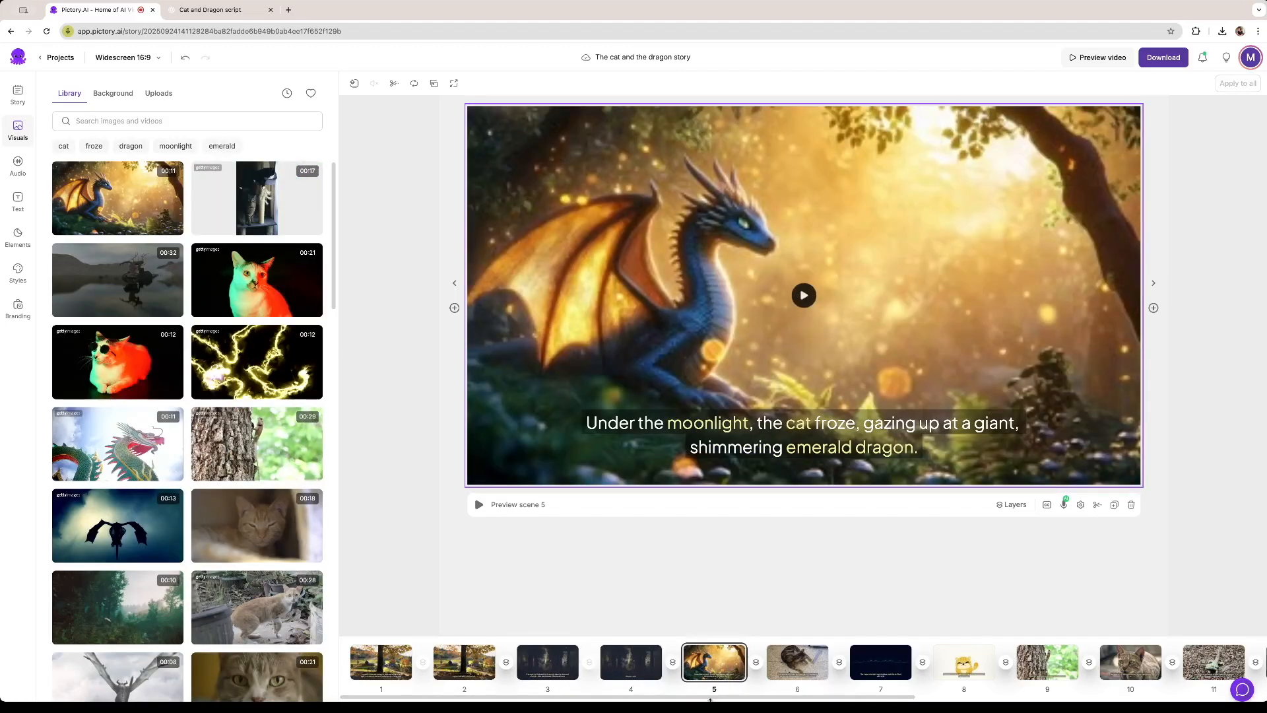
mouse_move(112, 220)
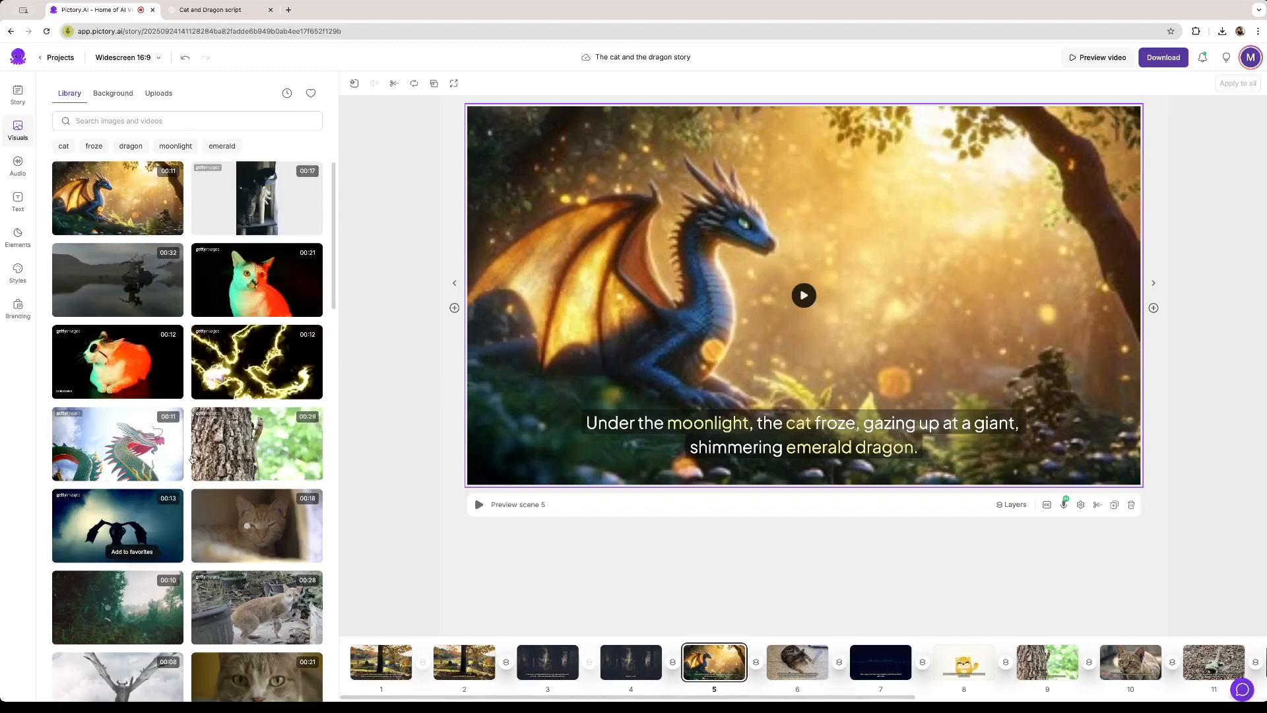
mouse_move(208, 555)
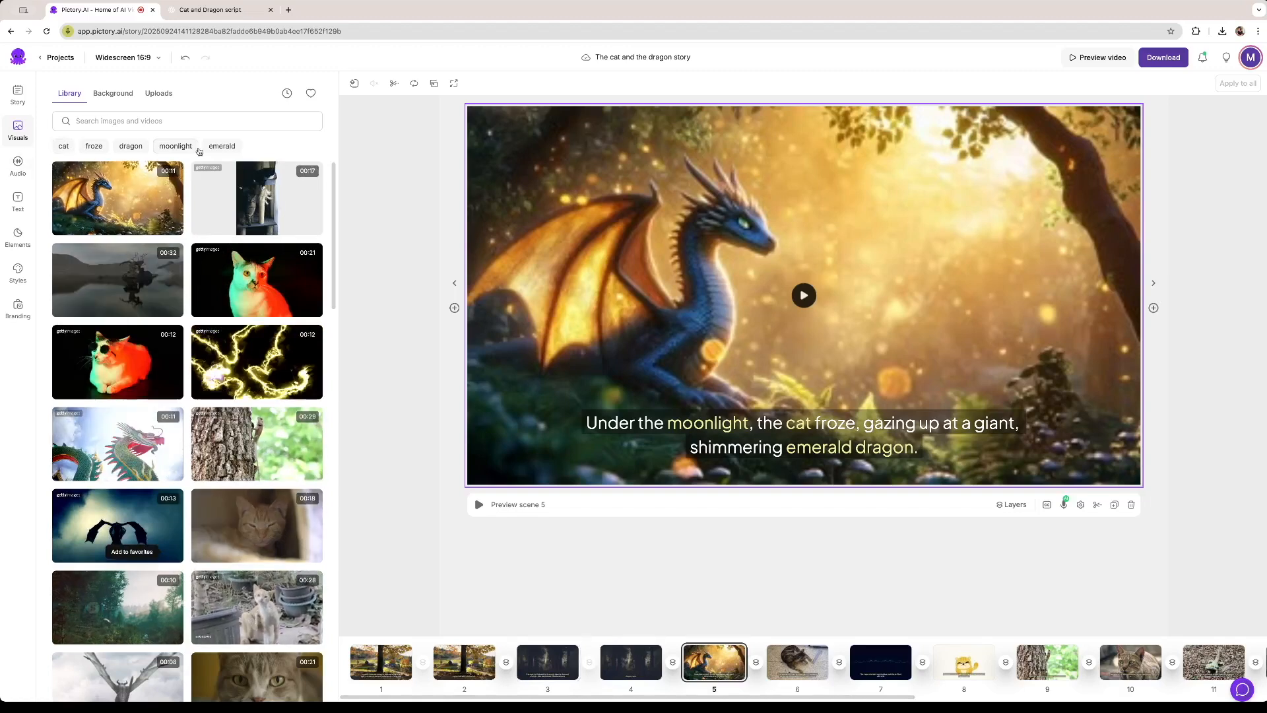
Retype the end of scene 5's story text so it reads "emerald dragon."
click(18, 94)
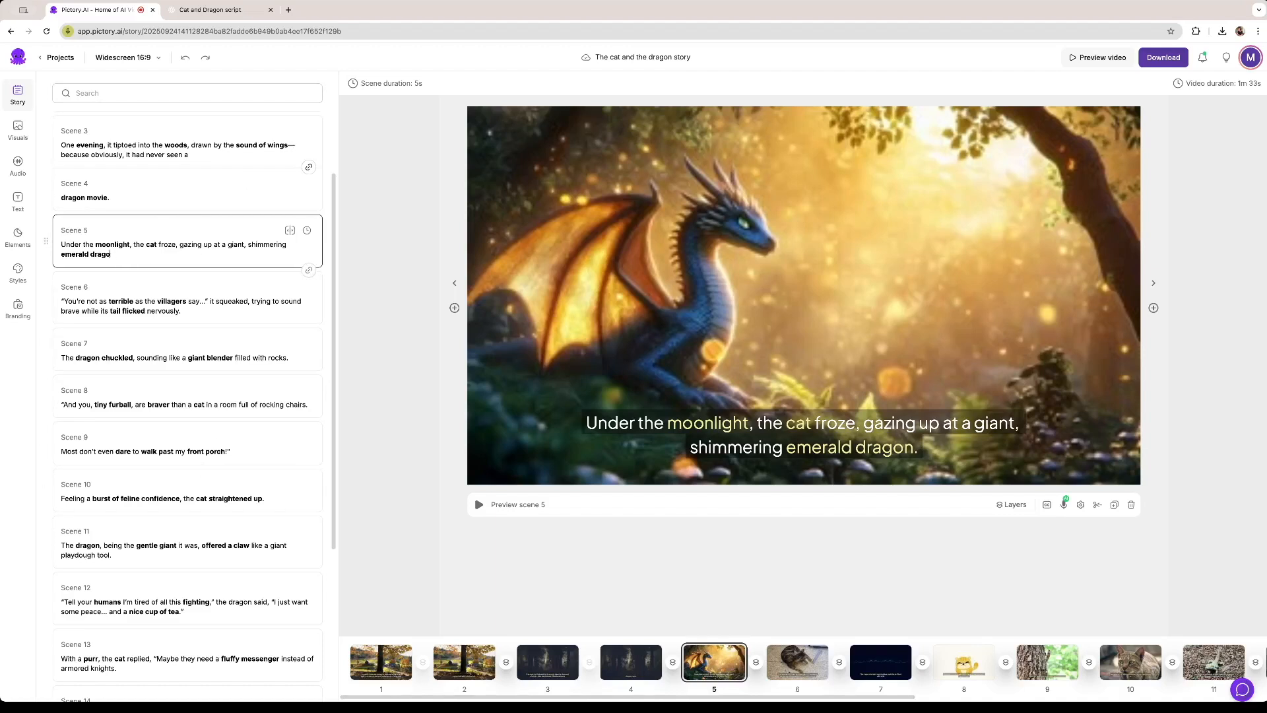
text(on.)
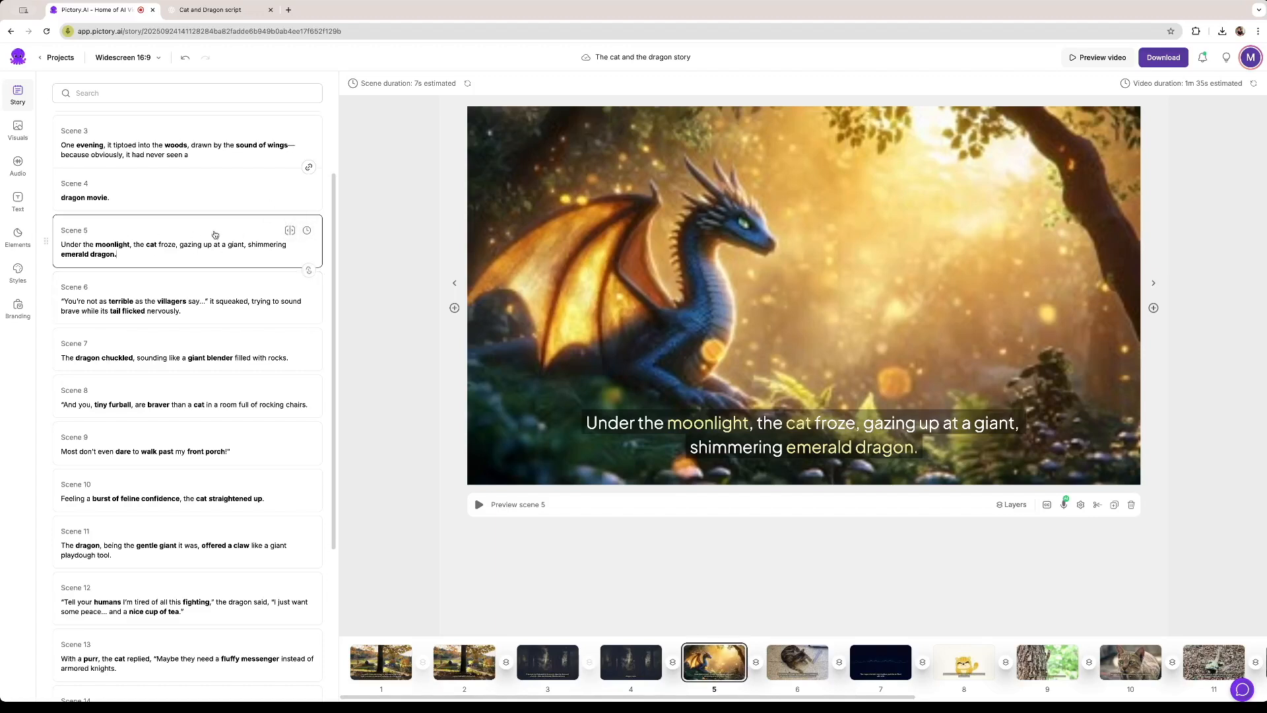
Return to scene 1, watch the preview of the whole video through to the end, and close it
click(405, 662)
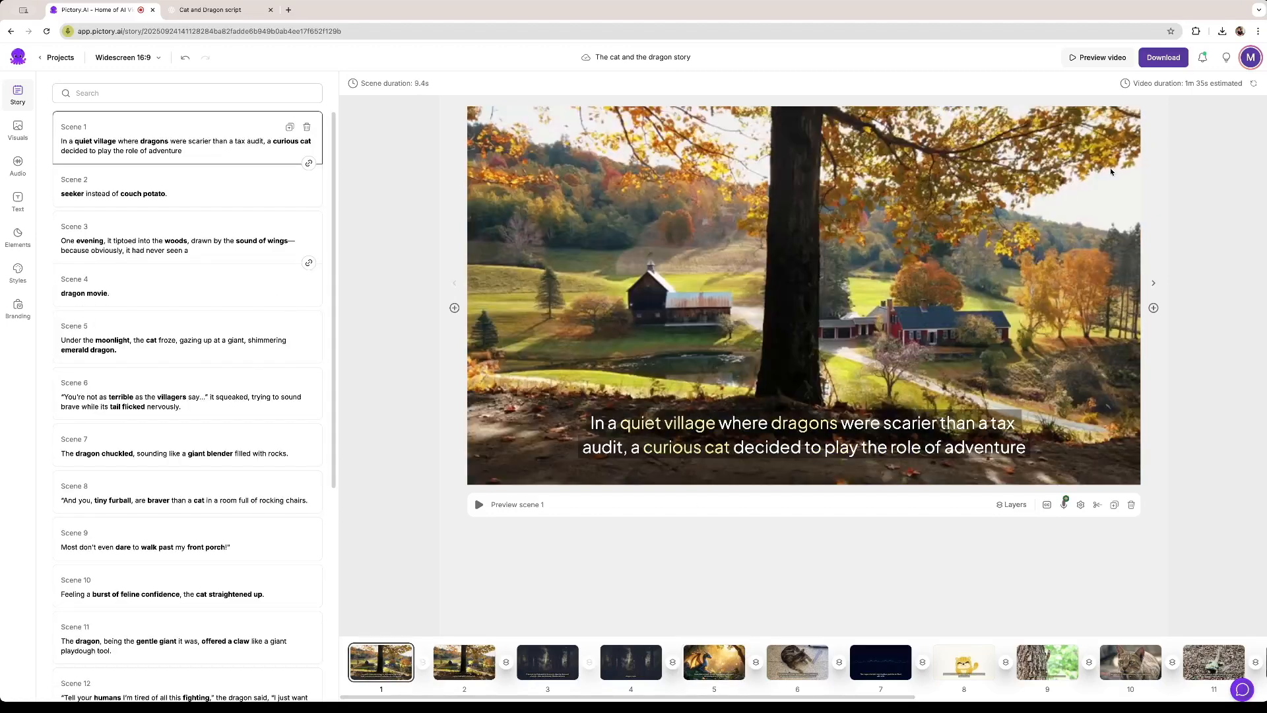
click(1109, 64)
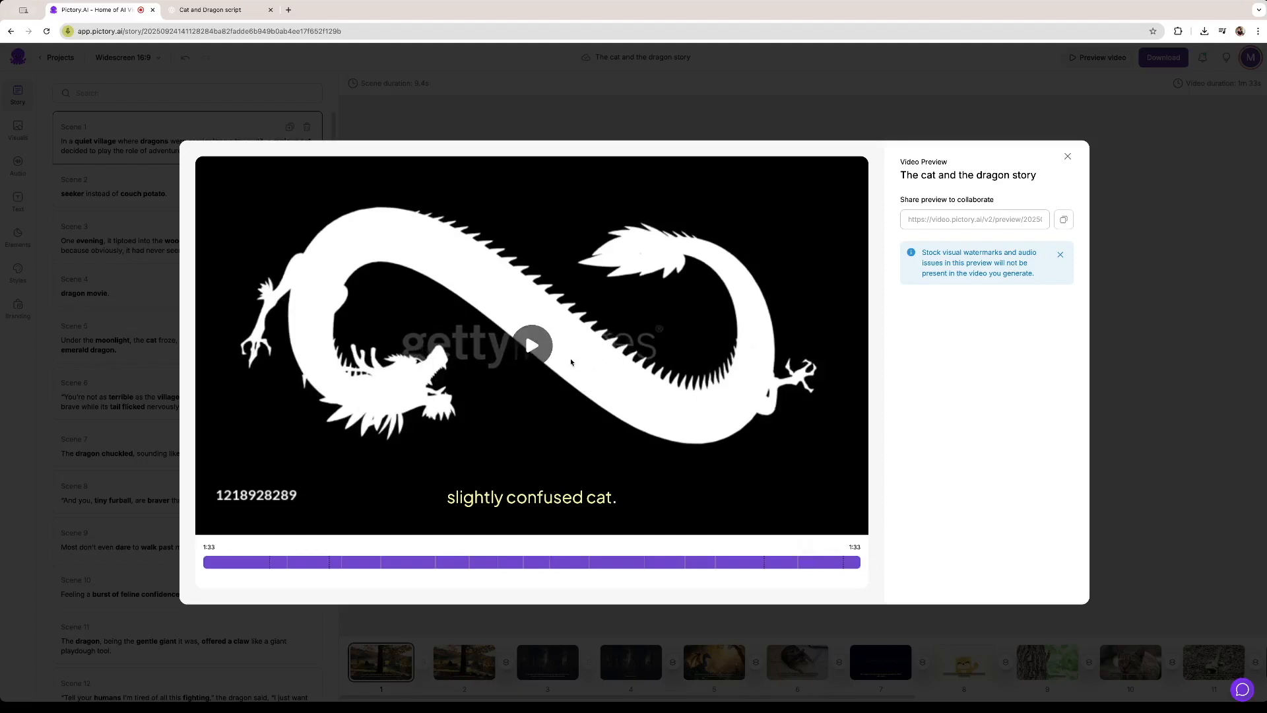
click(1068, 154)
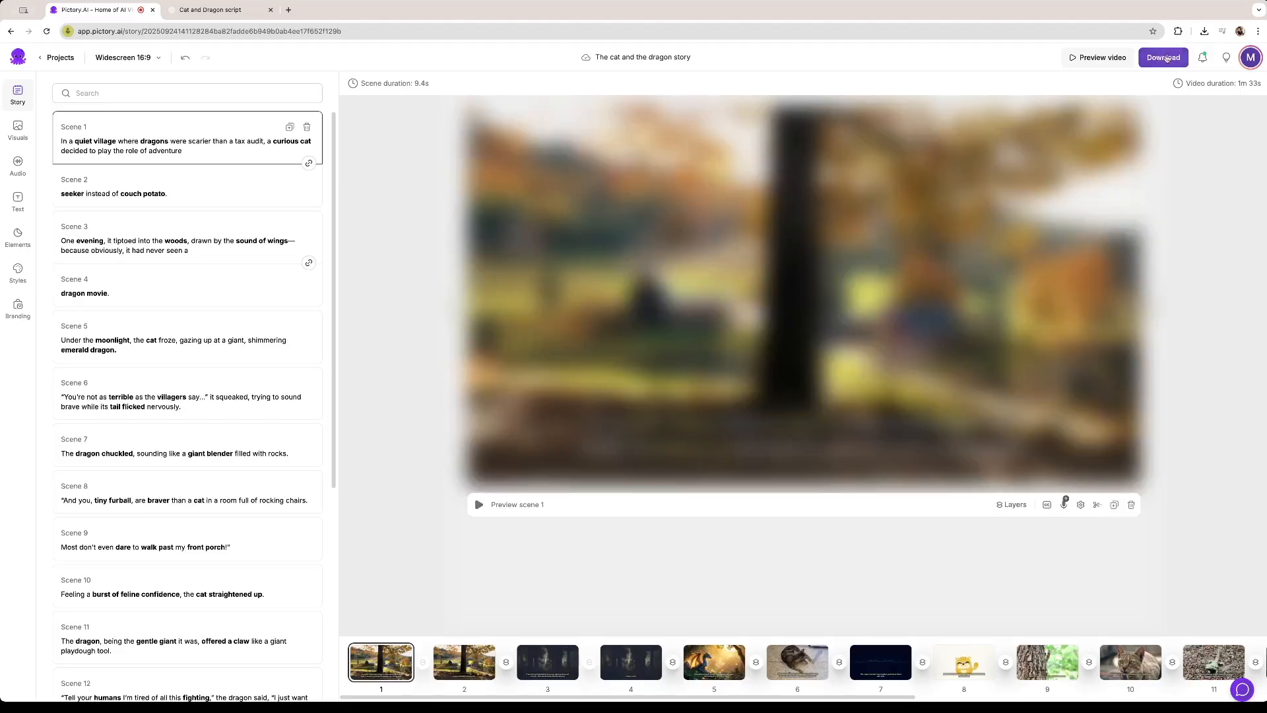